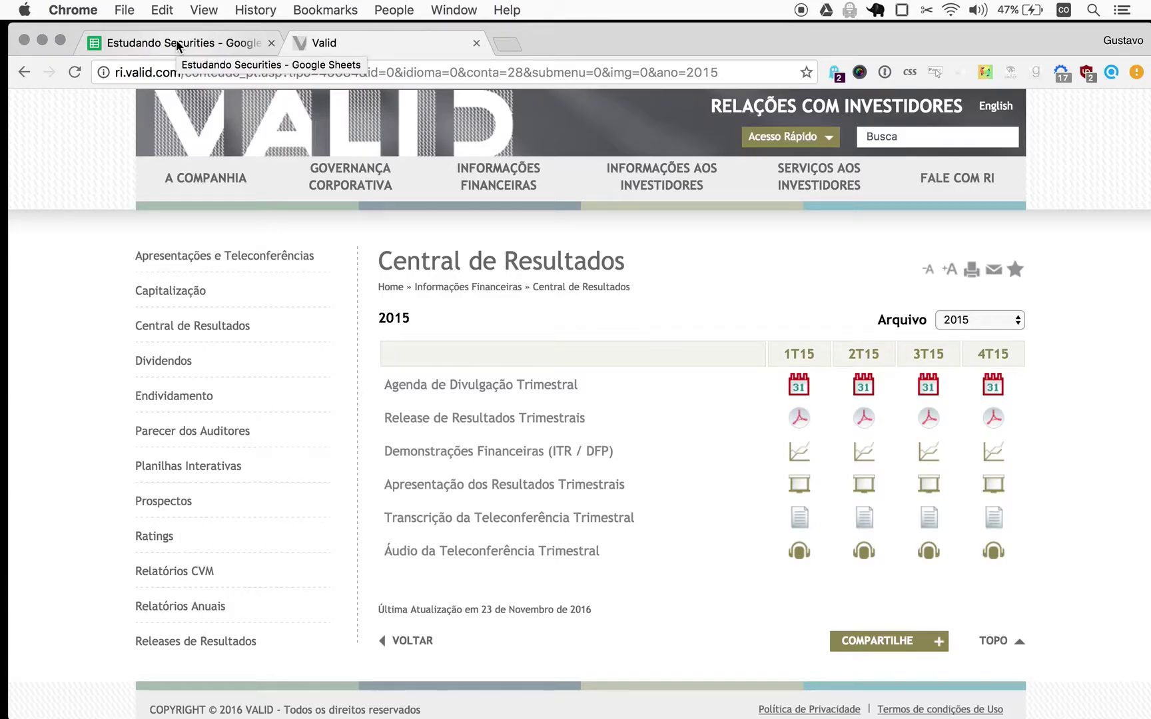
- Open the 4T15 Demonstrações Financeiras (ITR / DFP) PDF from Valid's 2015 results page and reposition its window
click(177, 39)
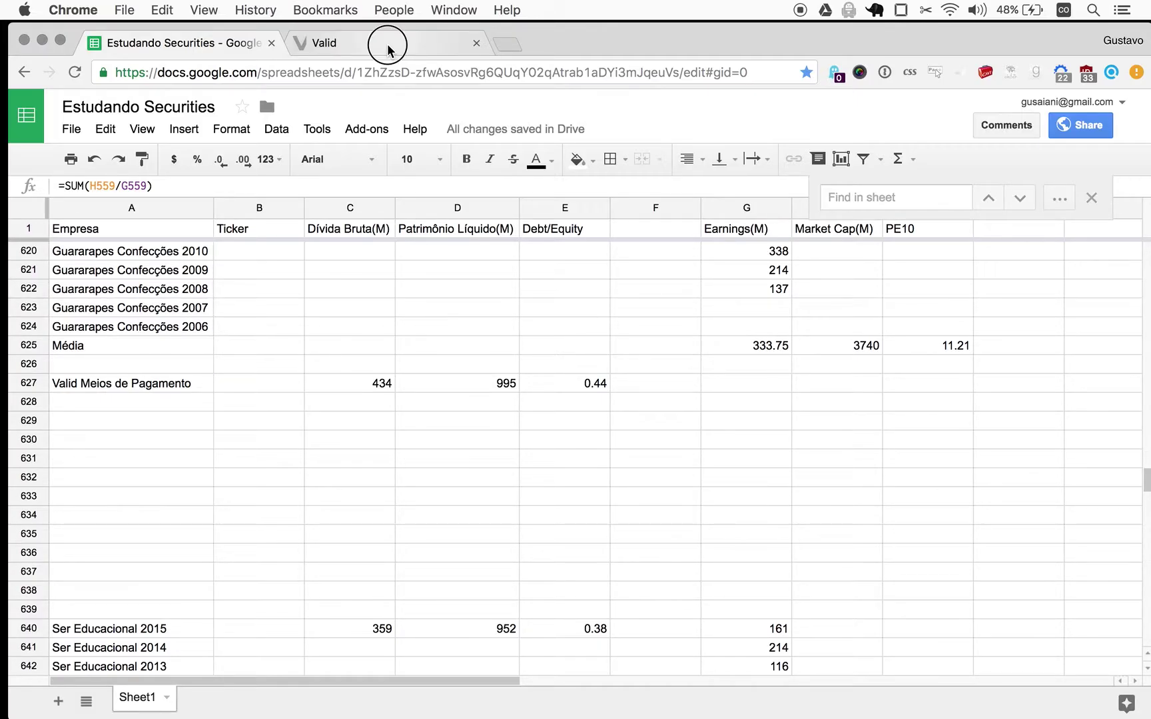
click(386, 43)
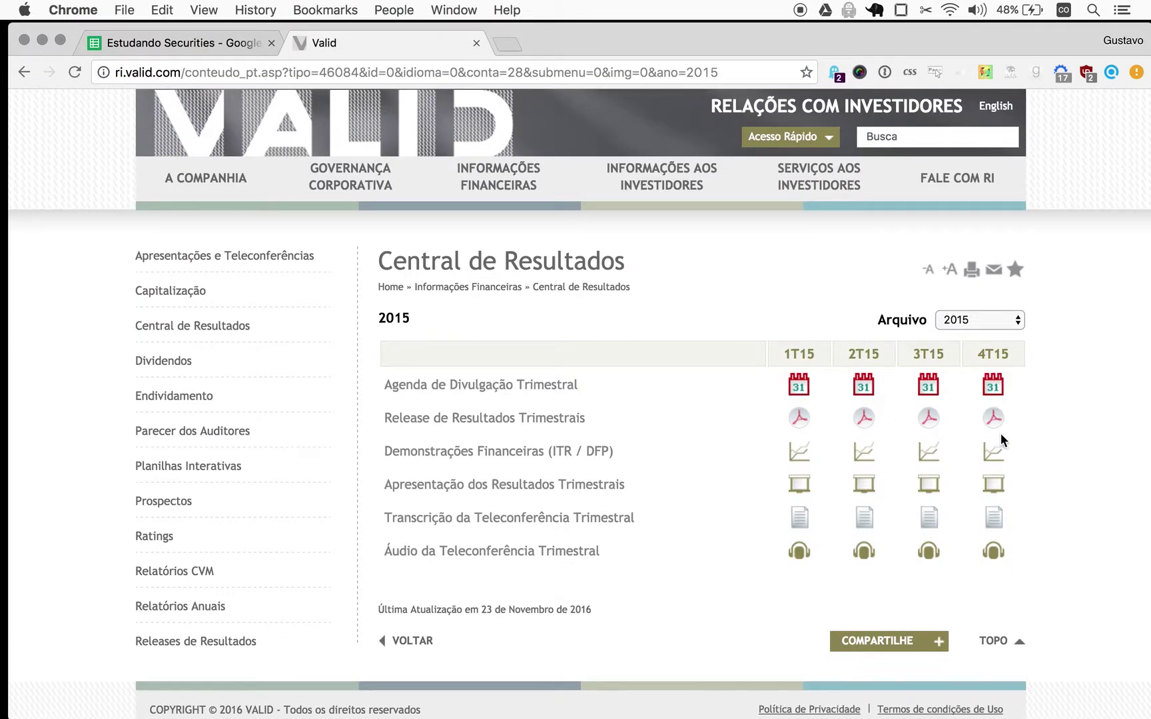
click(999, 455)
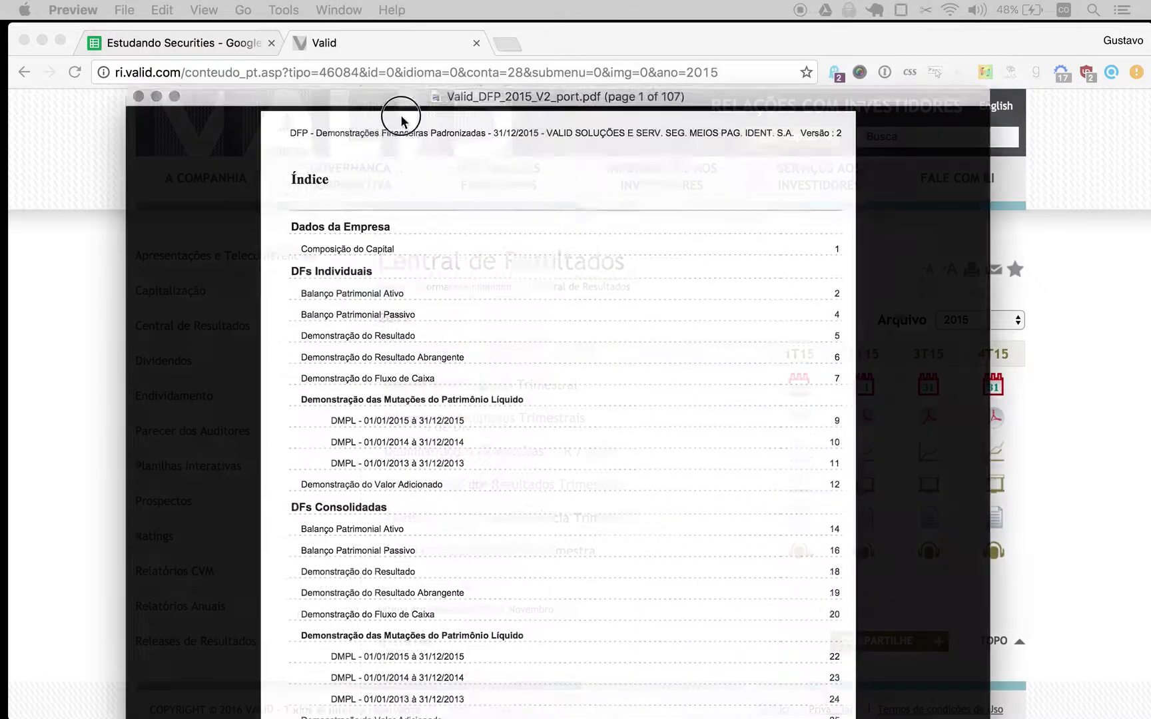
drag(402, 121, 432, 25)
- Examine the 2015 DFP report for the Demonstração do Resultado and the Lucro/Prejuízo do Período of 2015, 2014 and 2013
scroll(247, 264, down, 5)
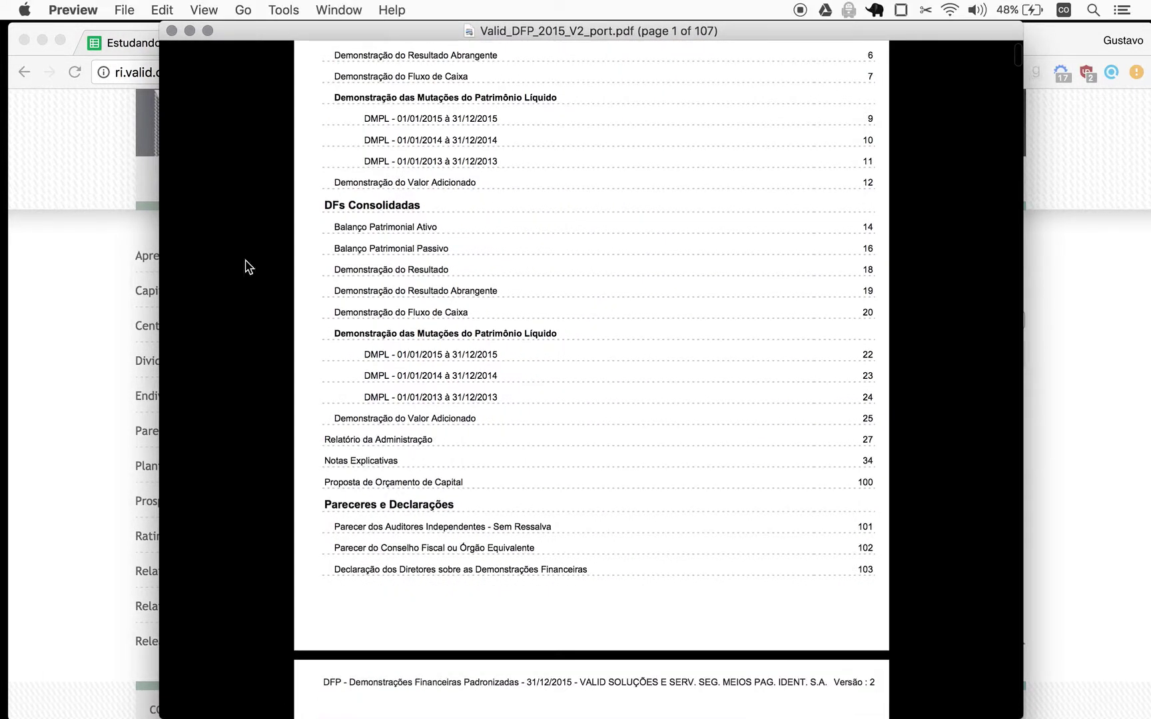
scroll(231, 323, up, 5)
scroll(231, 322, down, 8)
scroll(231, 322, down, 15)
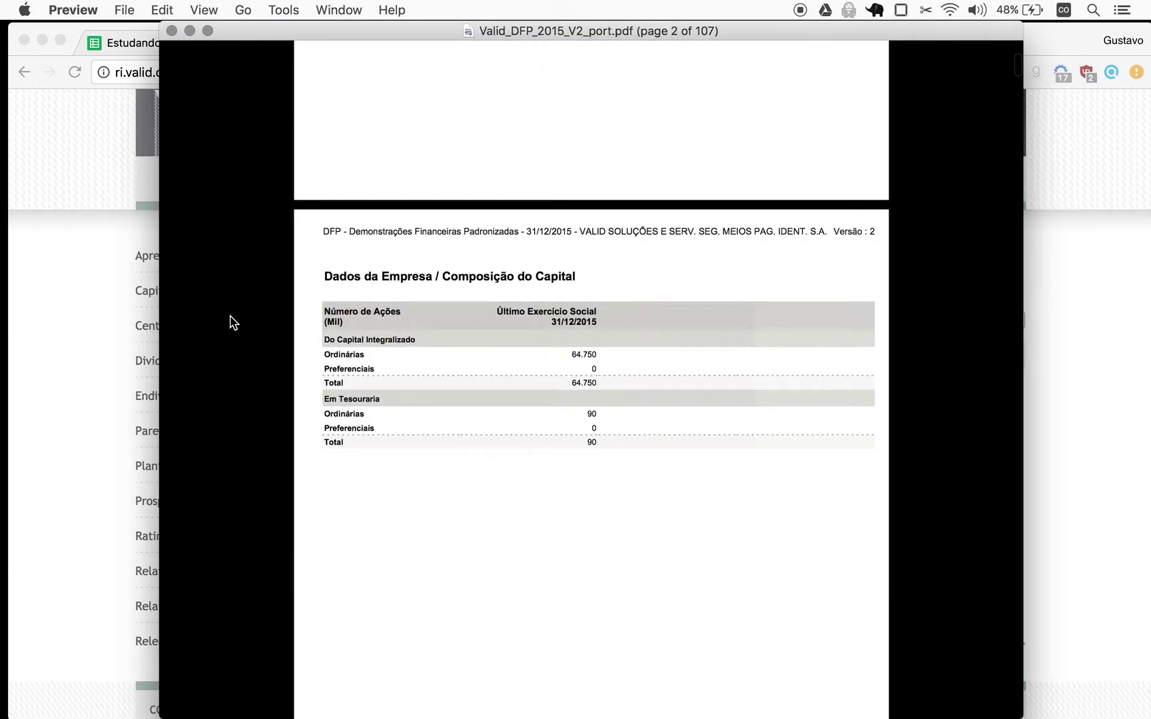
scroll(233, 322, down, 12)
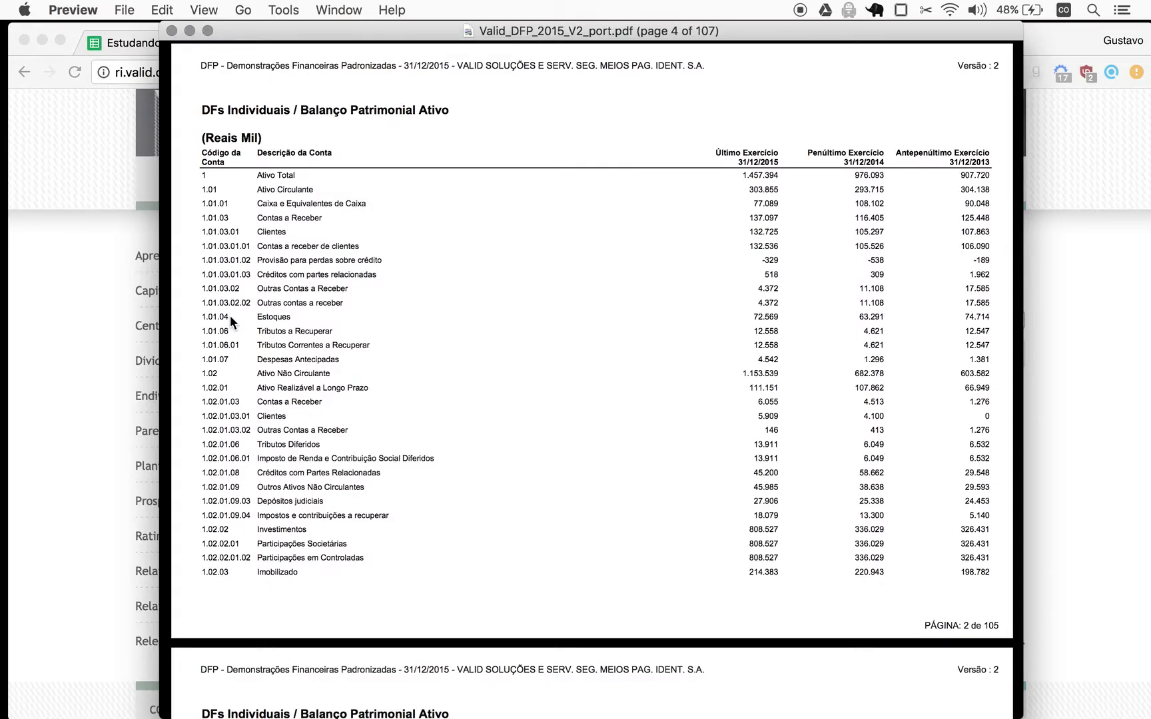
scroll(230, 316, down, 15)
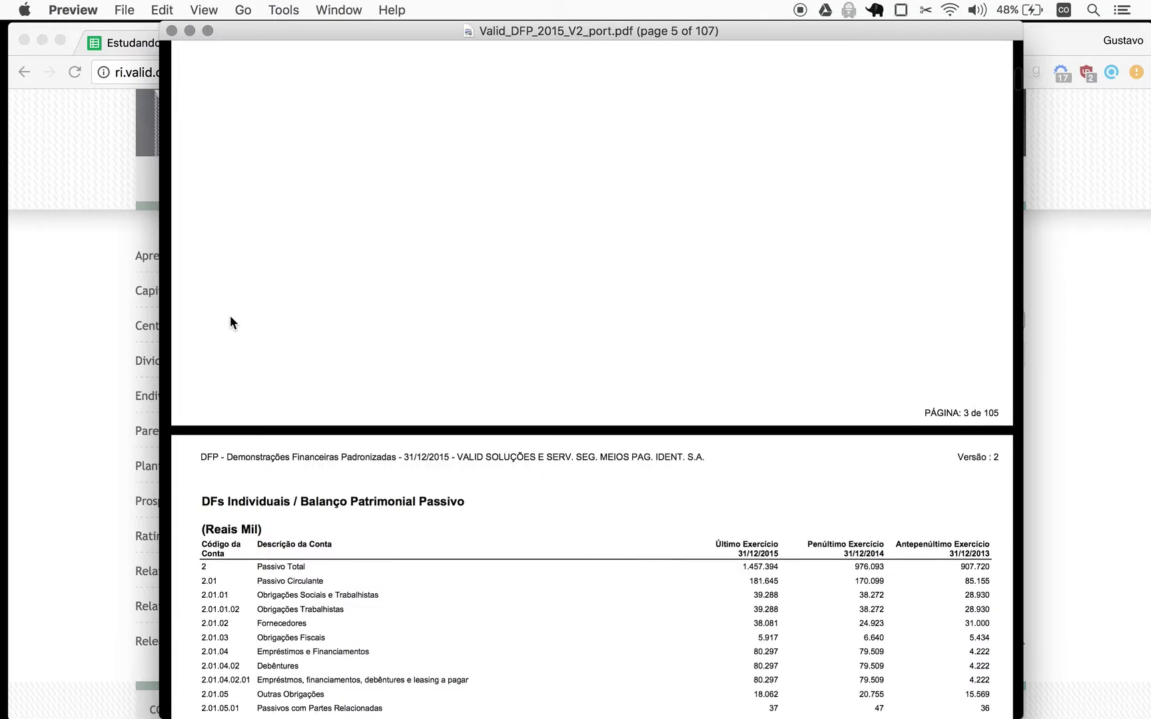
scroll(230, 322, down, 10)
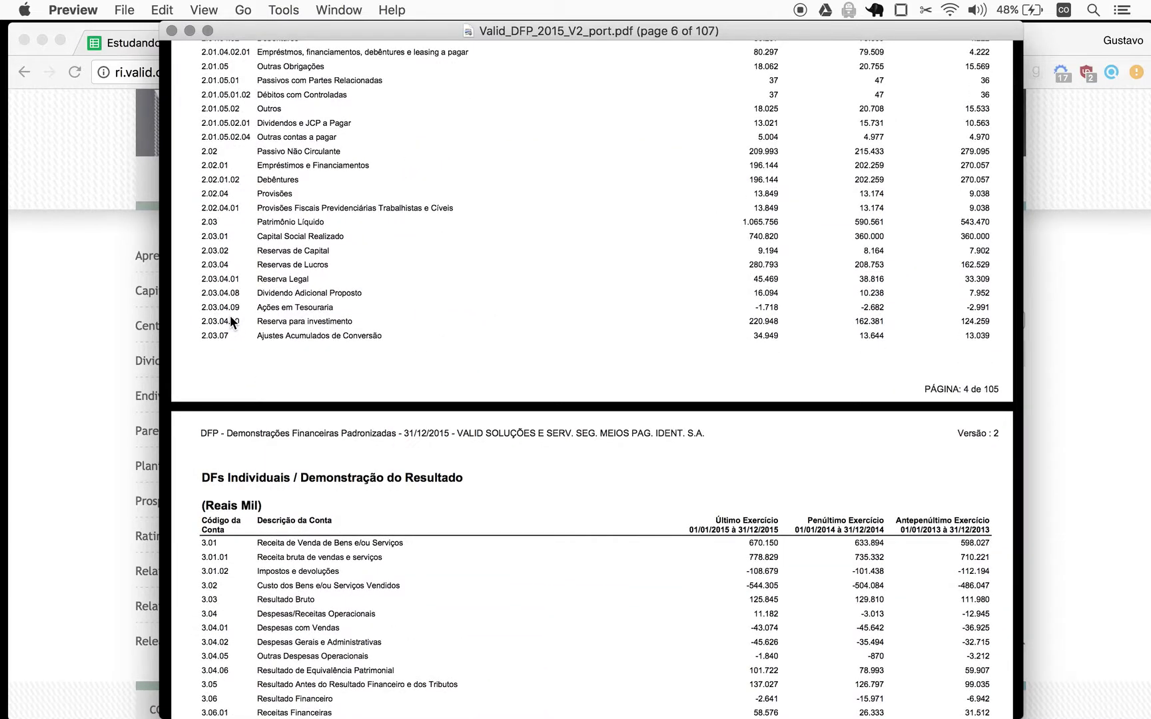
scroll(230, 323, down, 4)
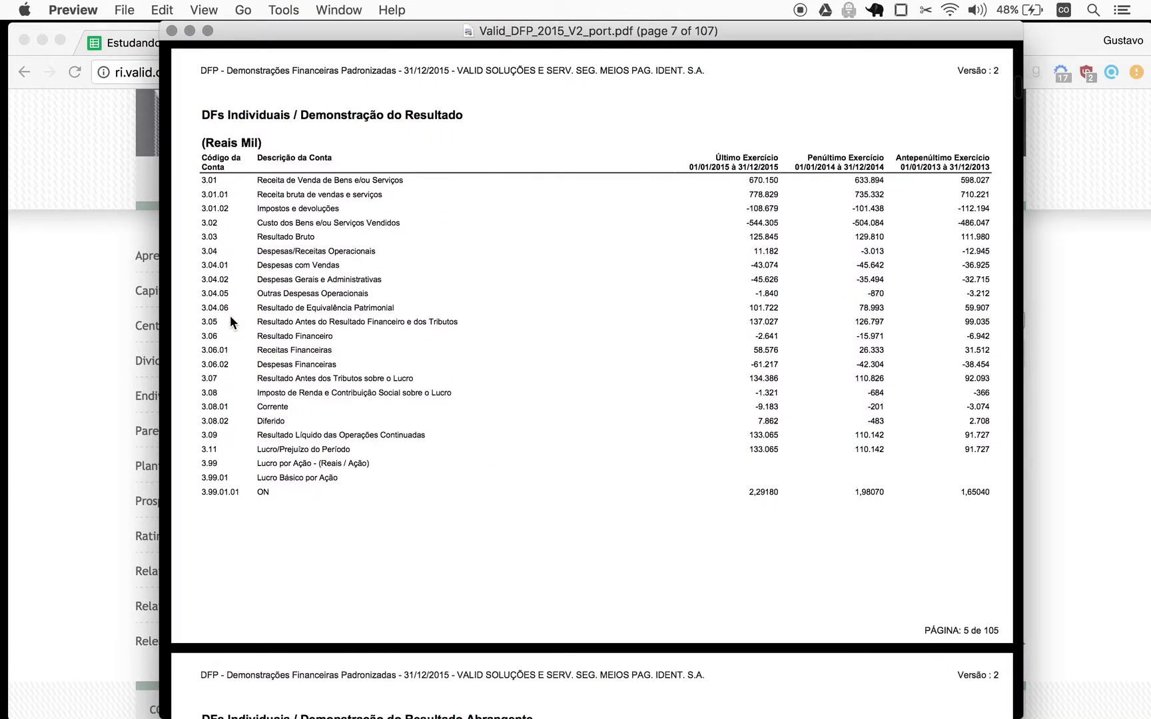
scroll(231, 317, down, 5)
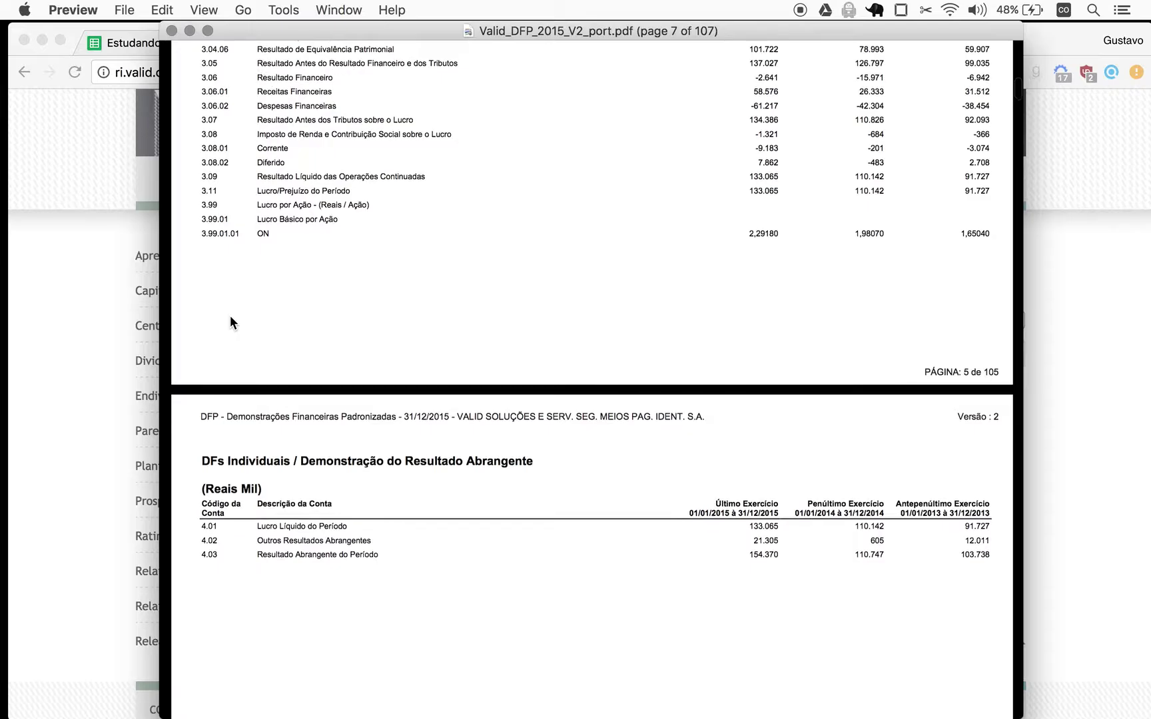
scroll(230, 322, down, 3)
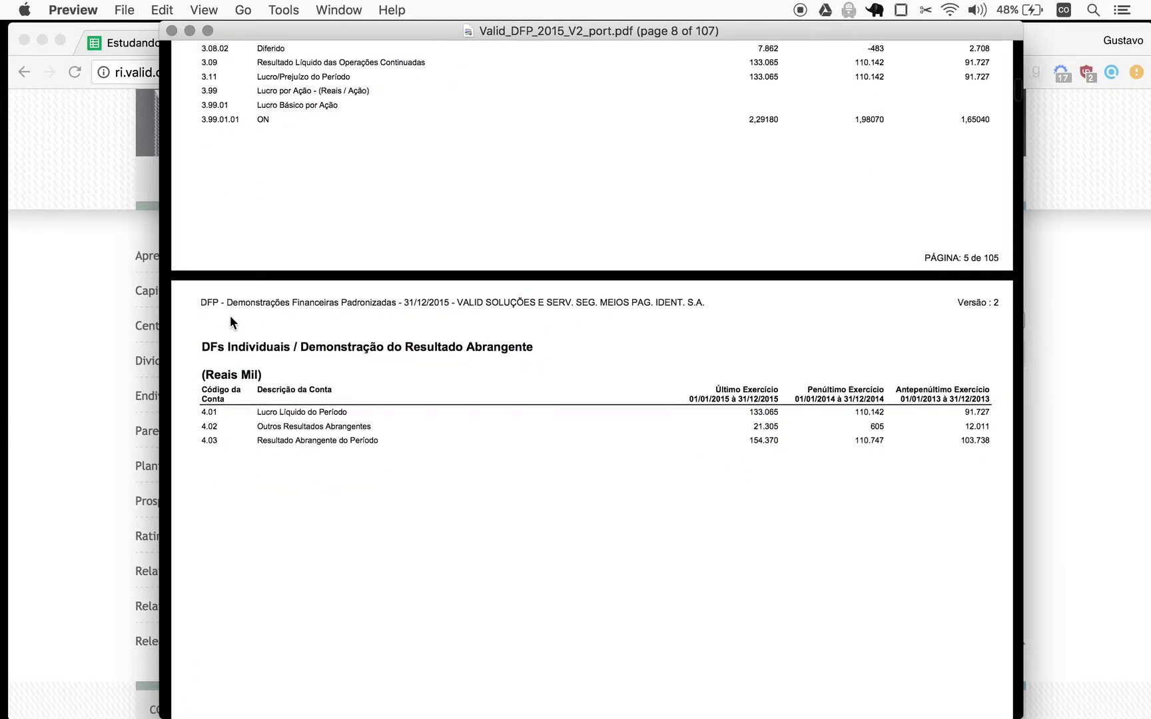
scroll(231, 322, down, 1)
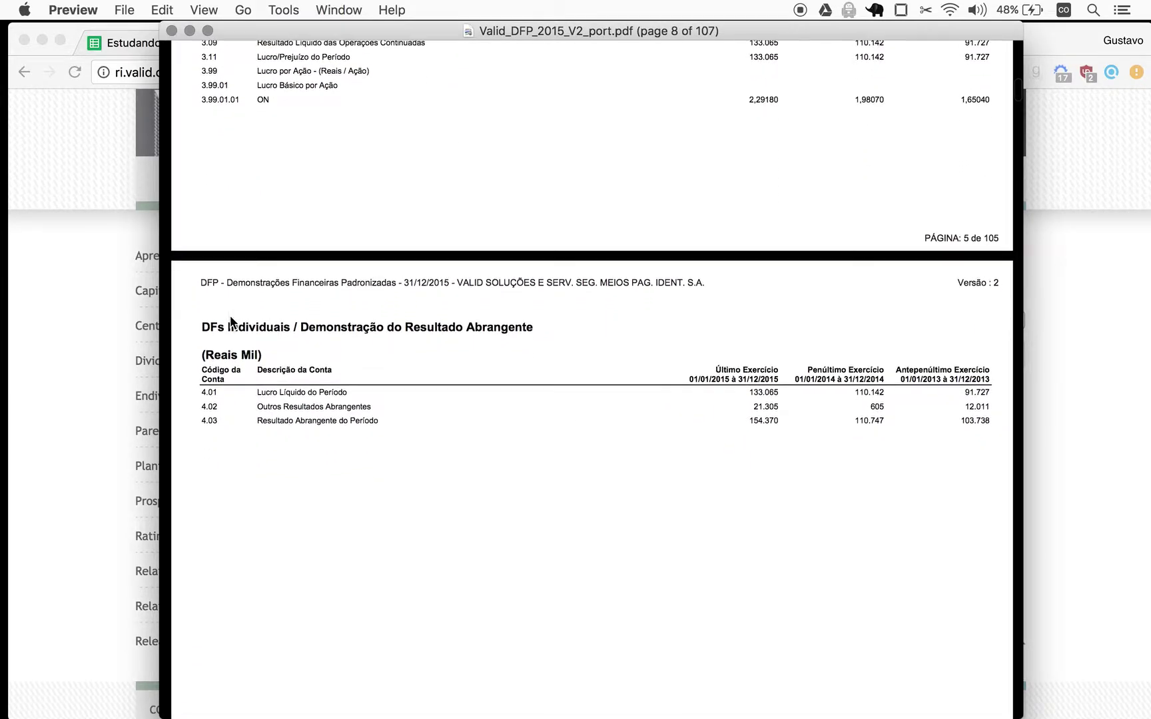
scroll(231, 321, down, 1)
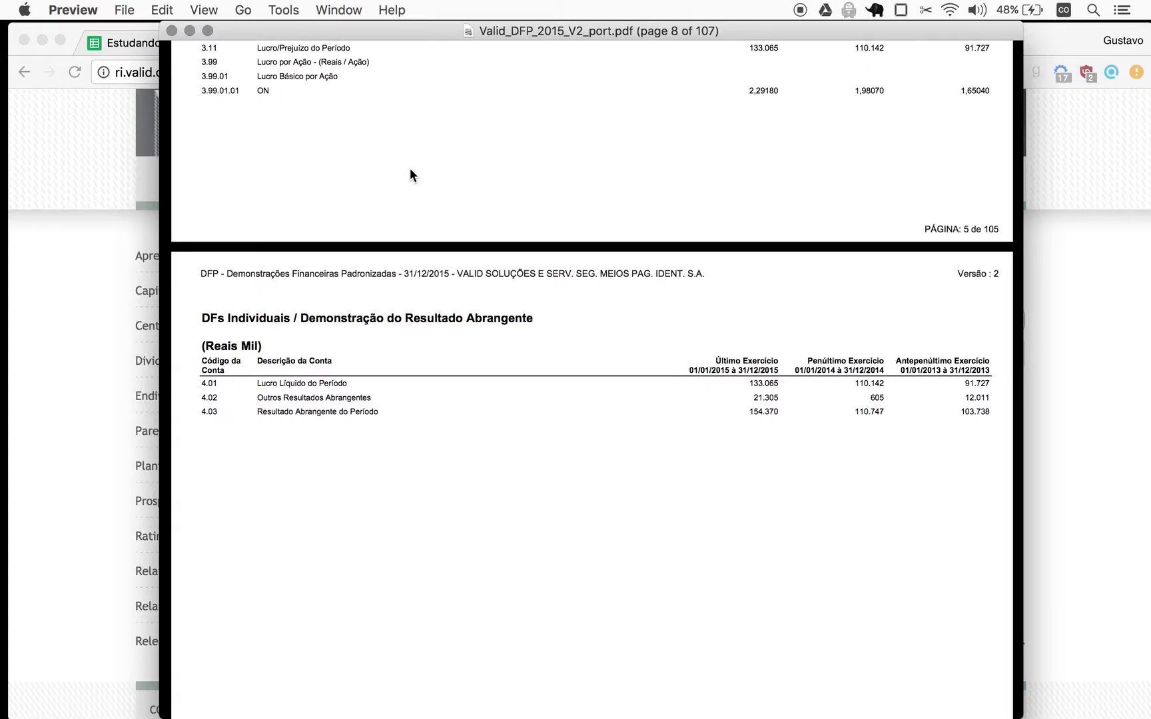
- In the Estudando Securities Google Sheet, enter earnings of 133, 110 and 92 in cells G628 to G630
click(33, 357)
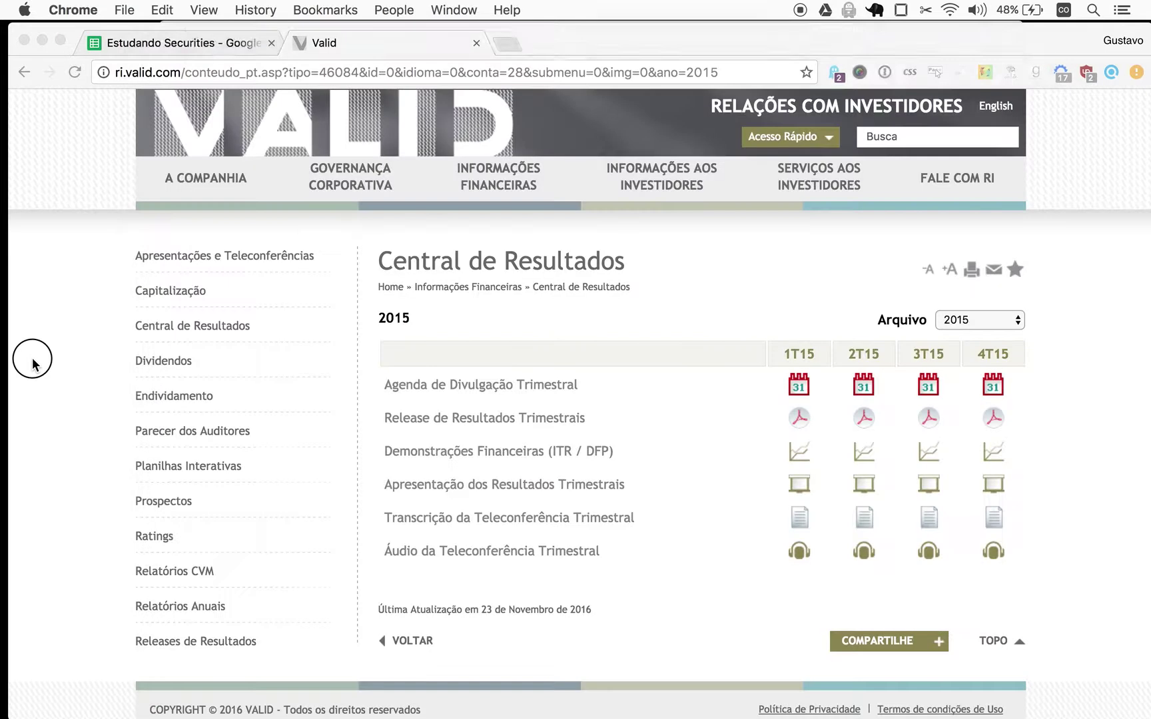
click(123, 43)
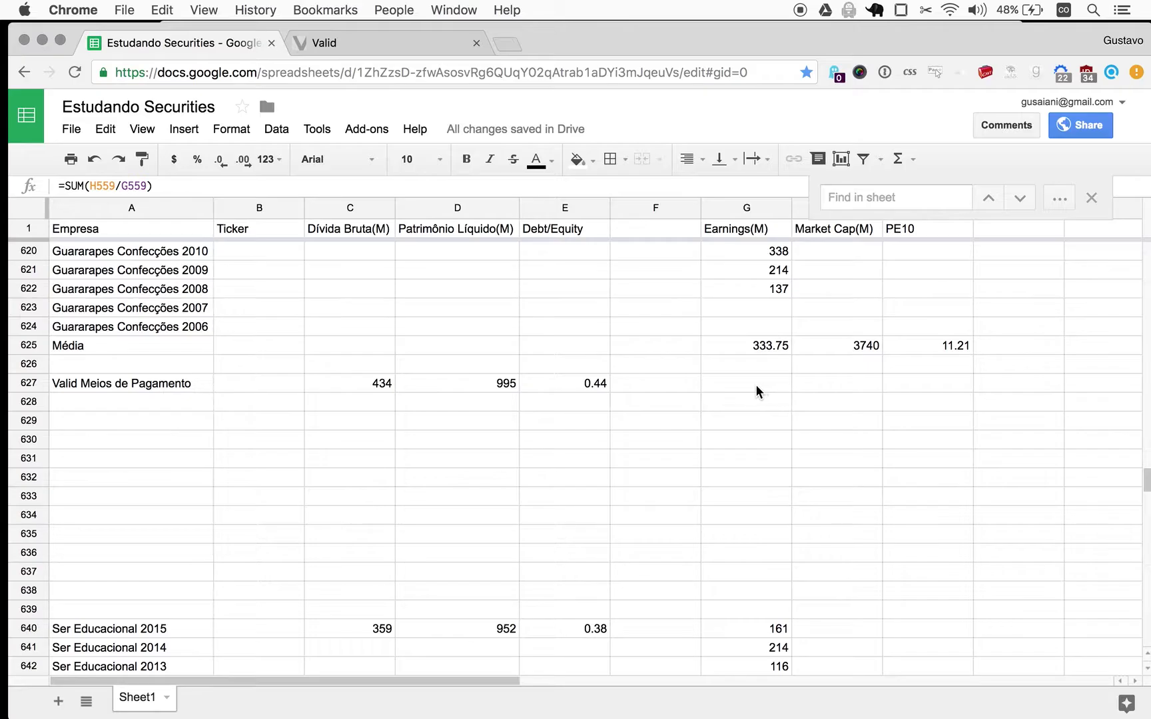
click(753, 404)
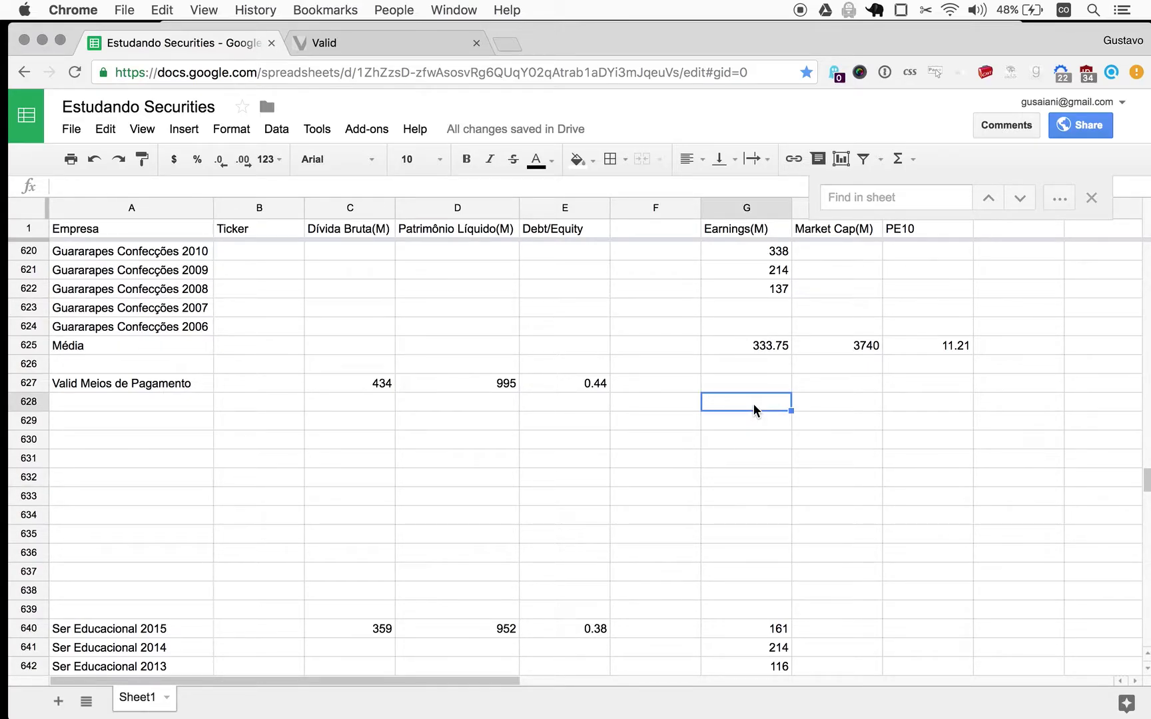
text(133)
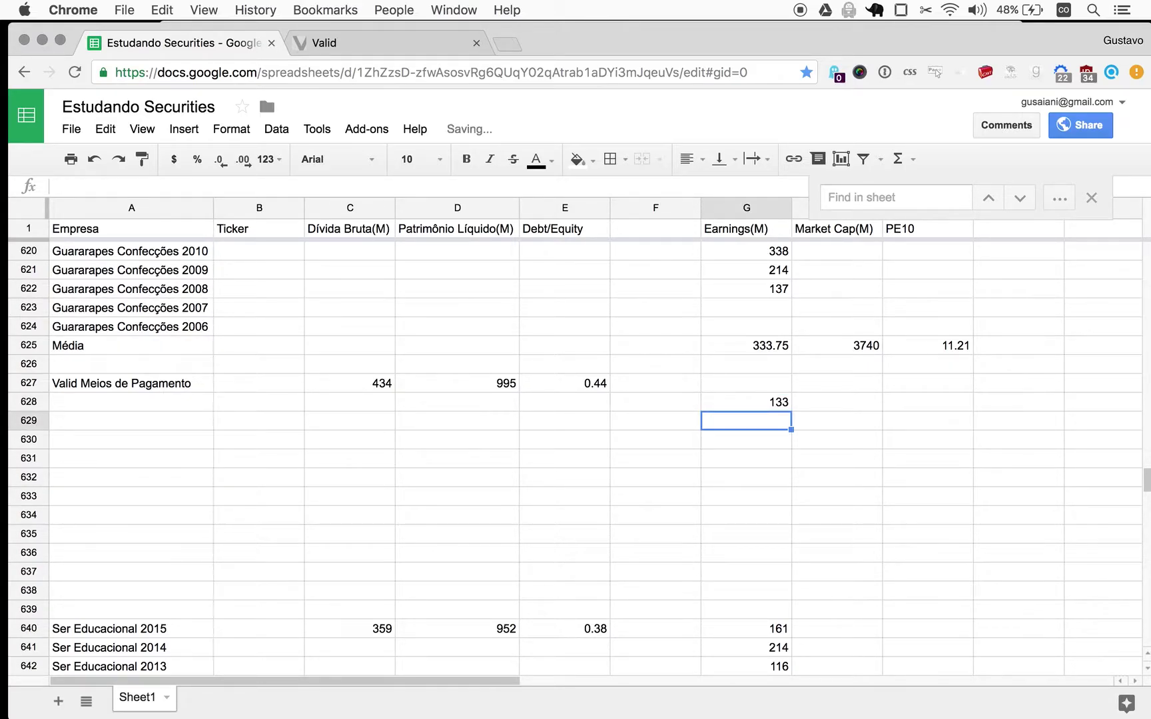
text(110)
key(Return)
text(92)
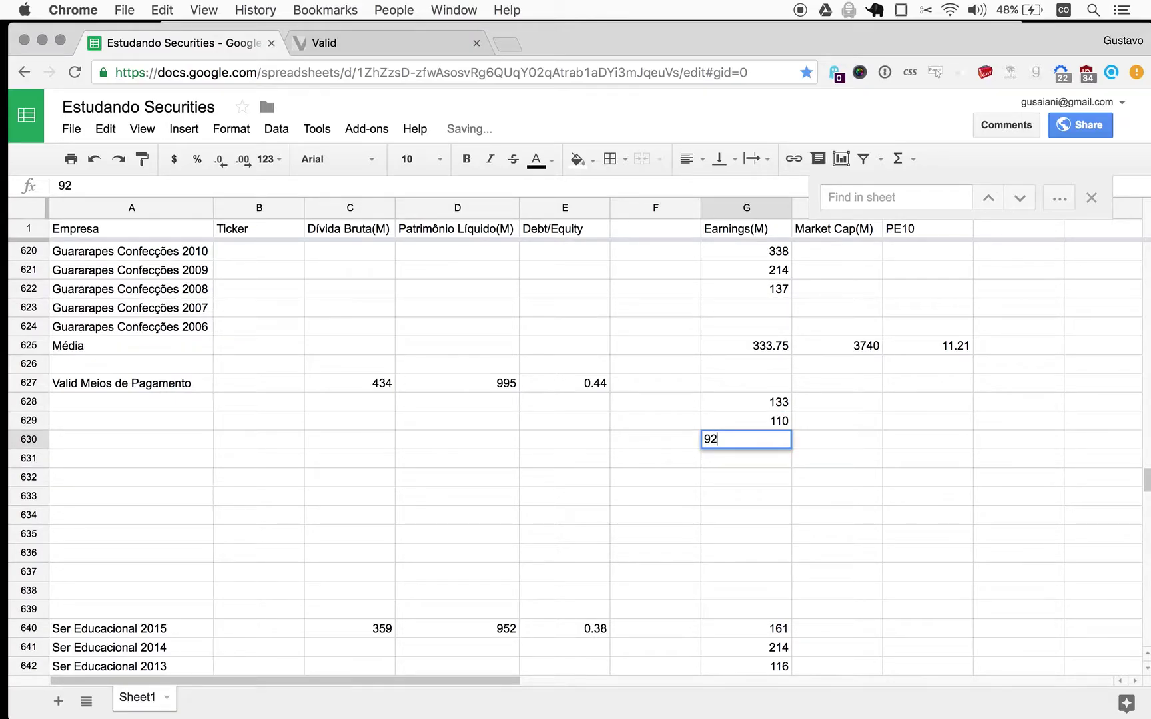
key(Return)
- Add 3T16 to the company label in A627 so it reads Valid Meios de Pagamento 3T16
key(Left)
key(Left)
key(Left)
key(Left)
key(Left)
key(Left)
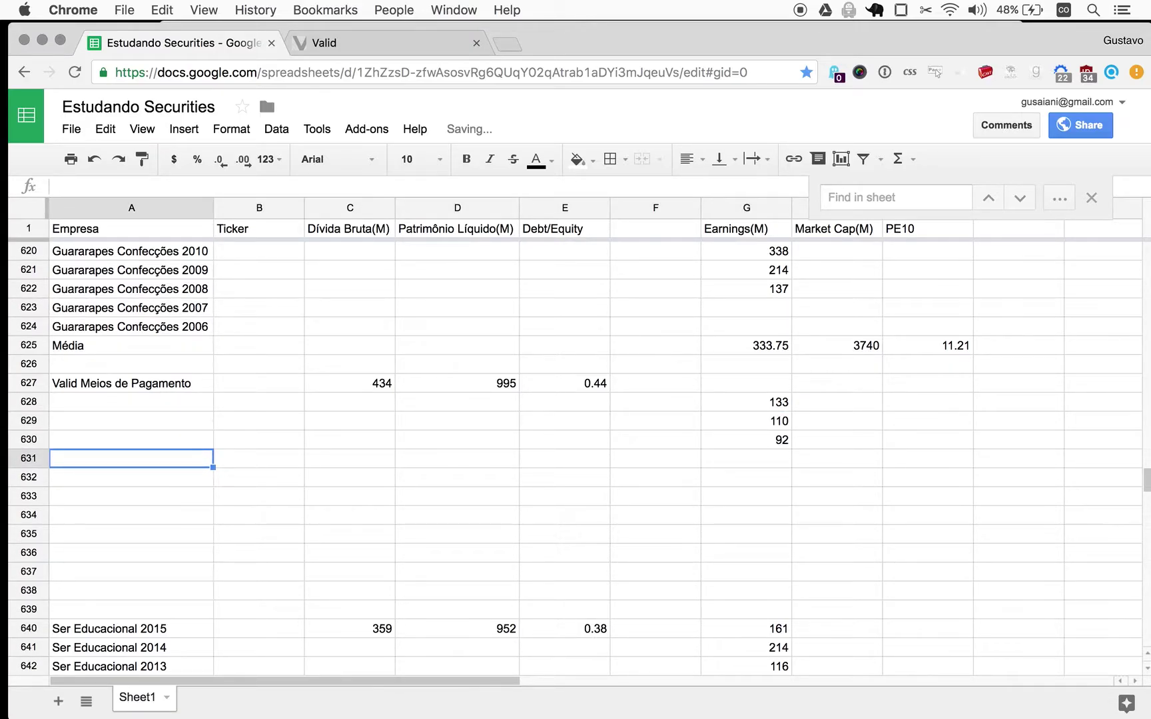
key(Up)
key(Up)
key(Up)
key(Up)
key(Return)
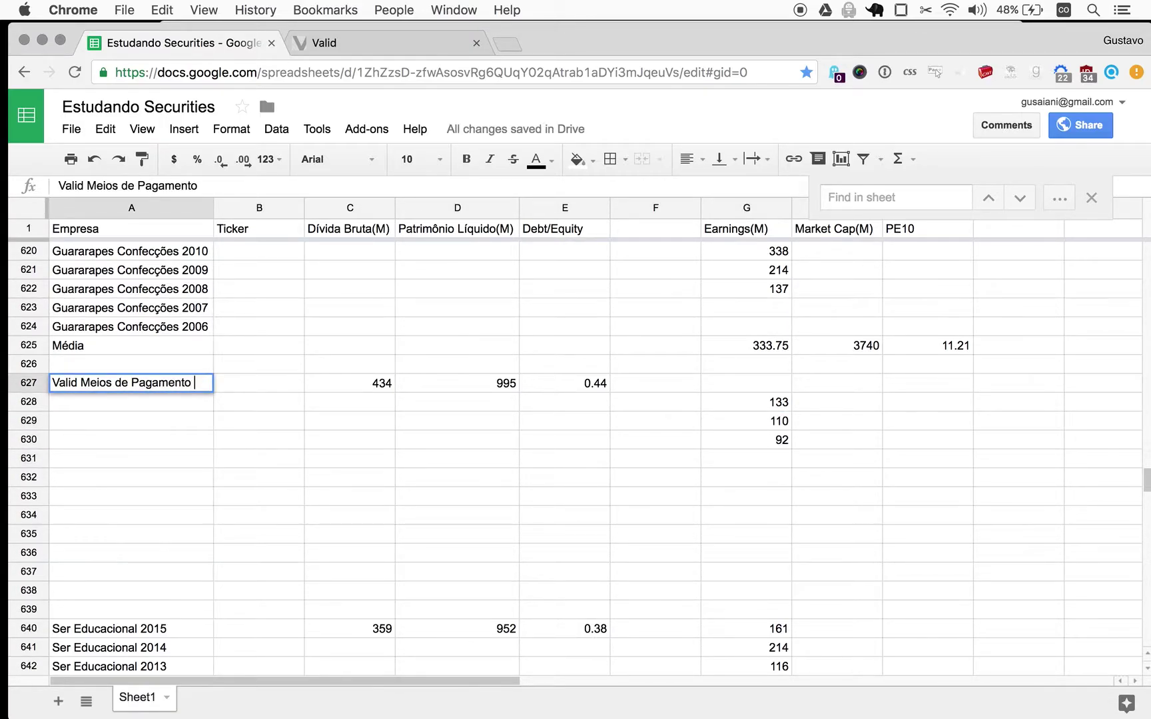
text(3T16)
key(Return)
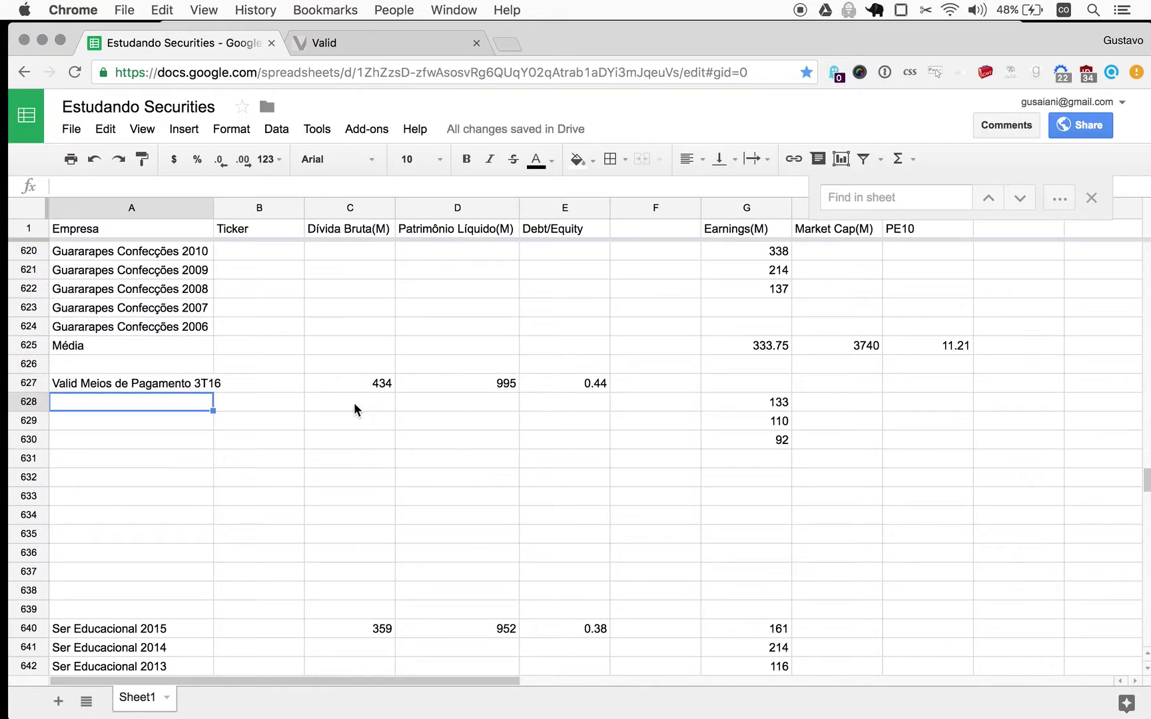
- Copy the A627 label into A628 and change it to Valid Meios de Pagamento 2015
click(194, 383)
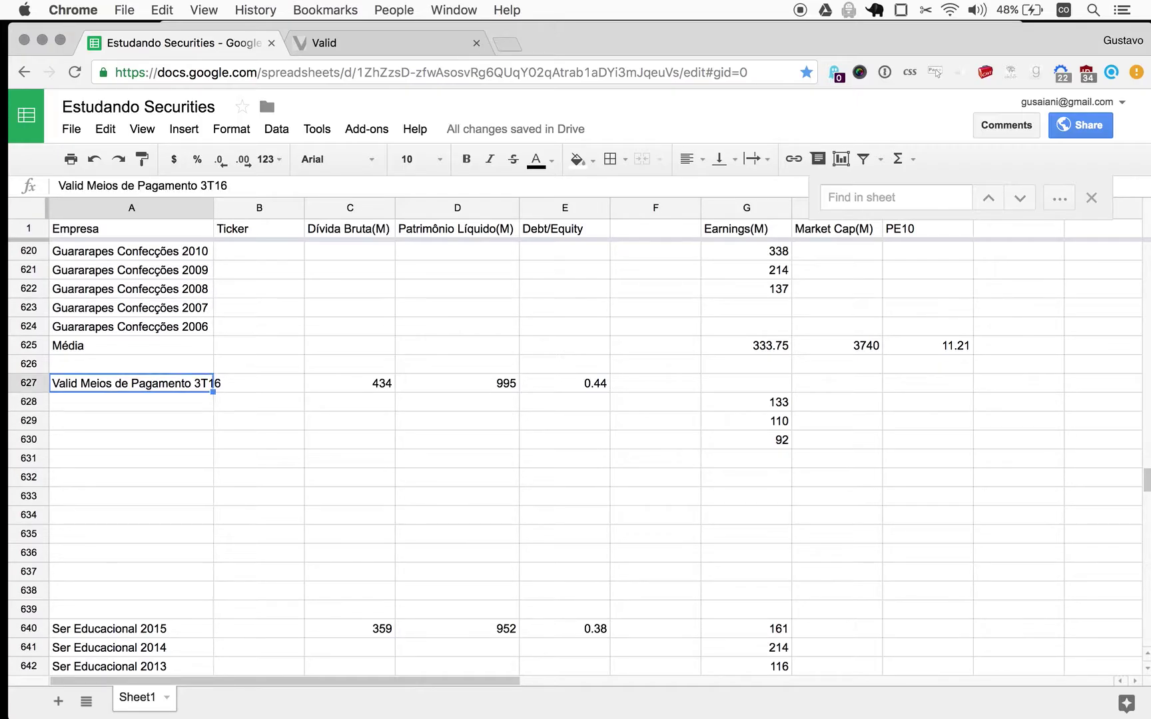
key(Down)
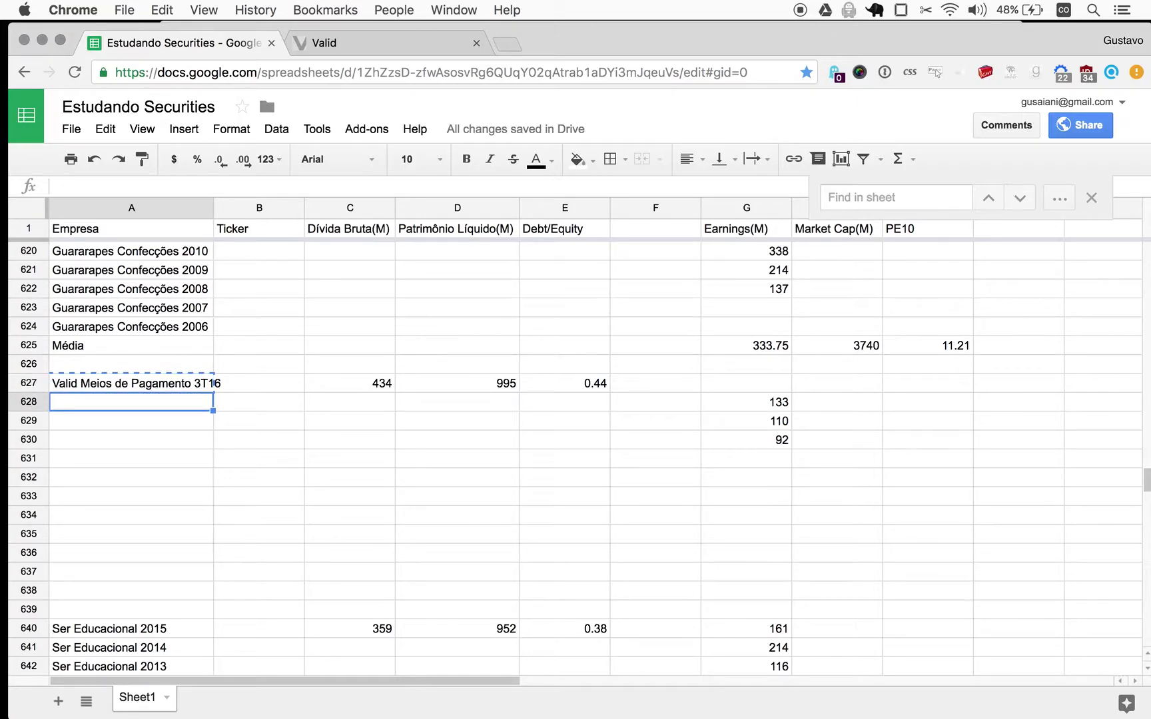
text(Valid Meios de Pagamento 3T16)
key(Return)
key(BackSpace)
key(BackSpace)
key(BackSpace)
key(BackSpace)
text(2015)
key(Return)
- Copy the Valid Meios de Pagamento 2015 label from A628 into A629
key(Up)
key(cmd+c)
key(Down)
key(cmd+v)
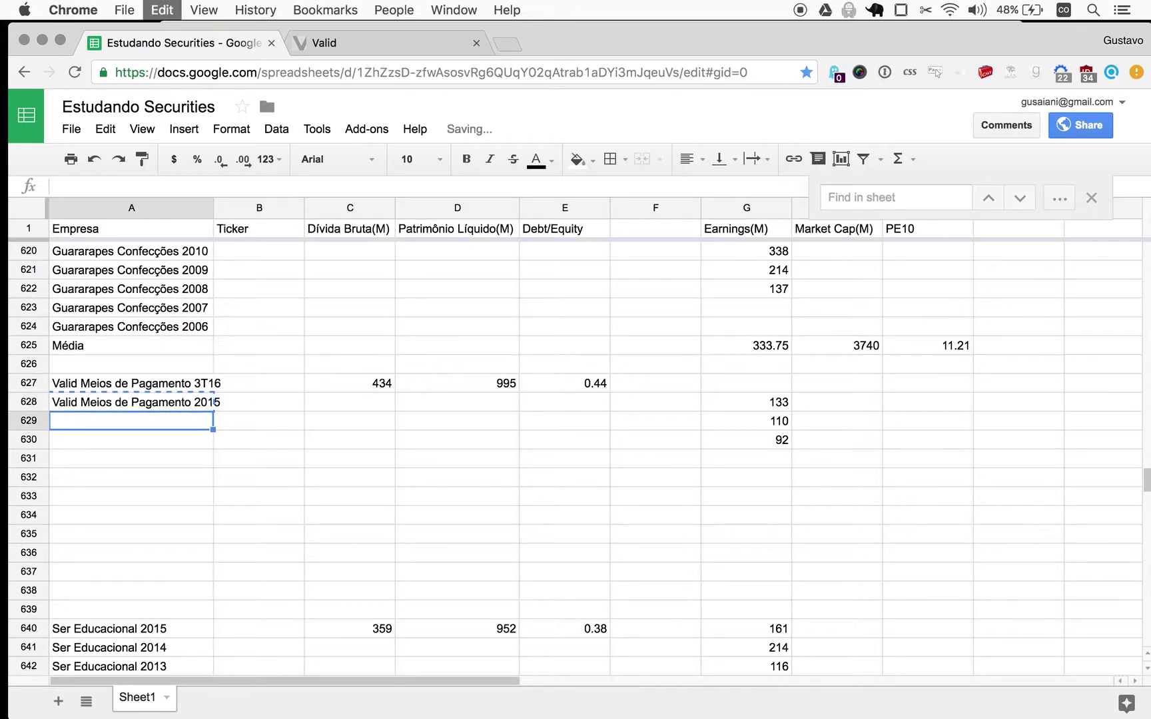
- Copy the two labels in A628:A629 and paste them repeatedly to fill A630 through A637
key(Down)
key(Up)
key(Up)
key(shift+Down)
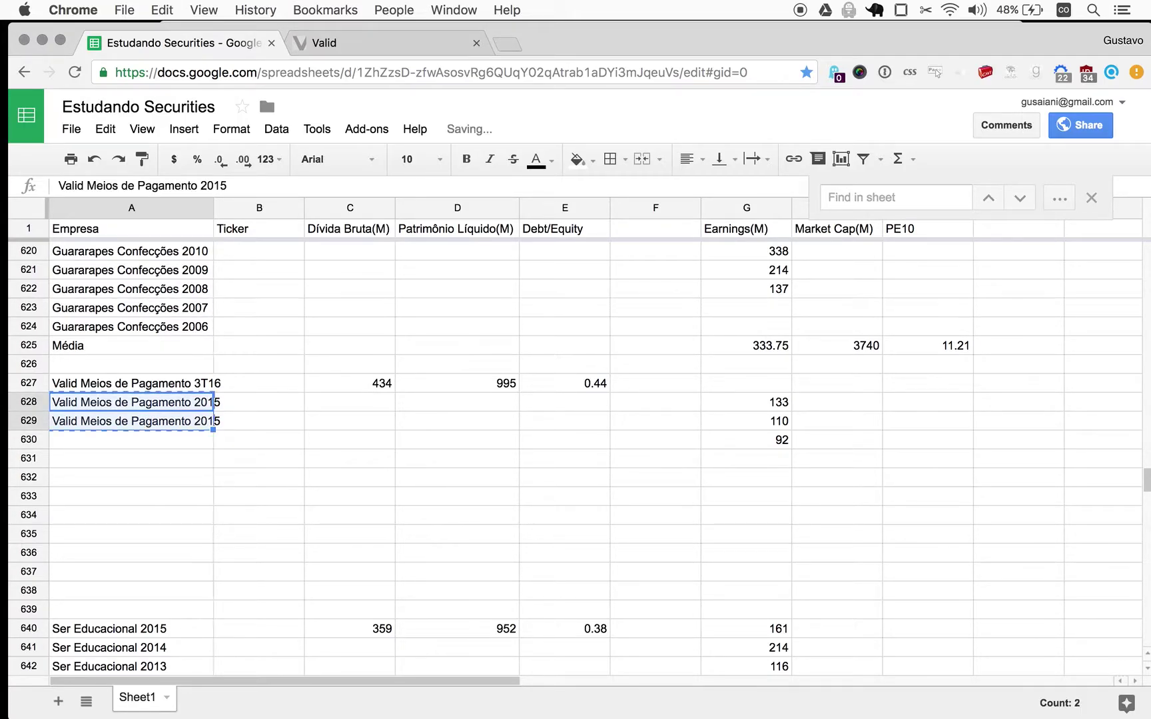
key(cmd+c)
key(Down)
key(Down)
key(cmd+v)
key(Down)
key(Down)
key(cmd+v)
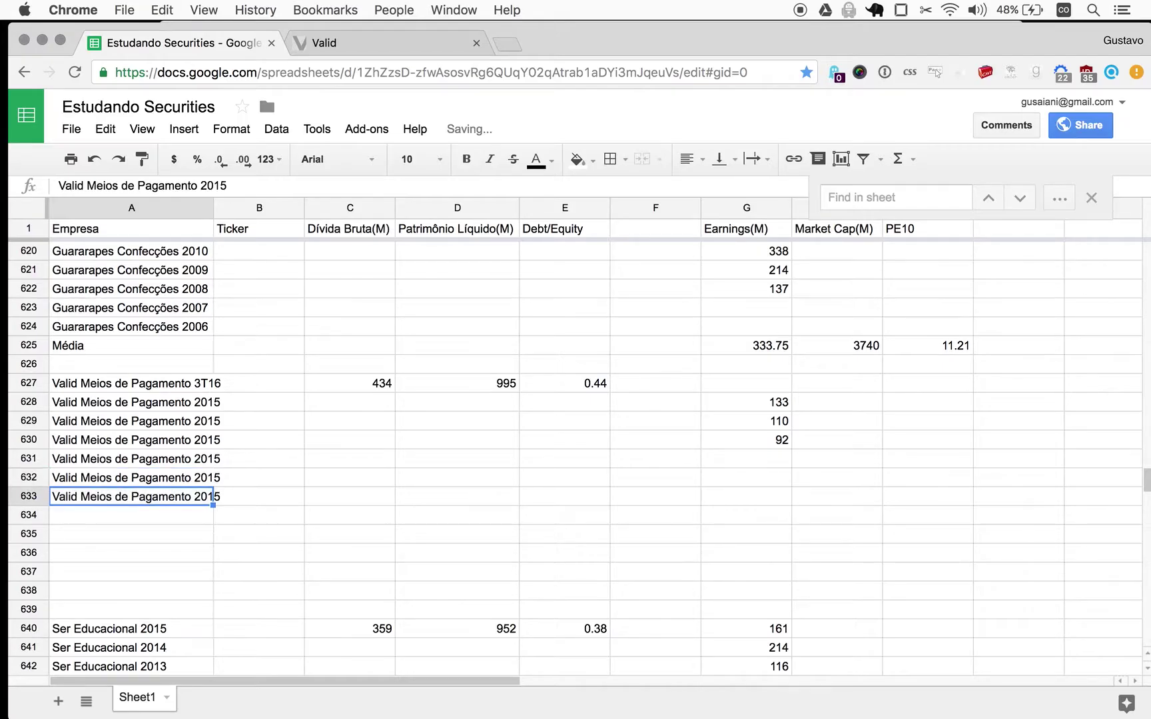
key(Down)
key(Down)
key(cmd+v)
key(Down)
key(Down)
key(cmd+v)
- Change the year in the A629 label to 2014
key(Up)
key(Up)
key(Up)
key(Up)
key(Up)
key(Up)
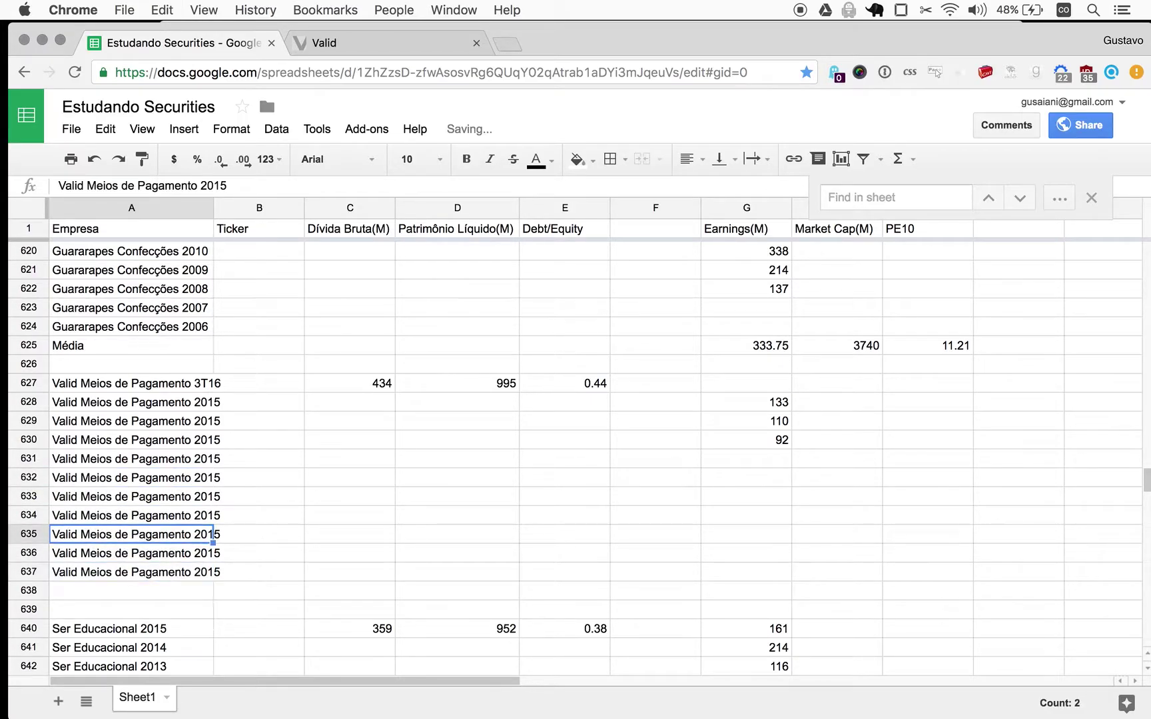
key(Up)
key(Return)
key(BackSpace)
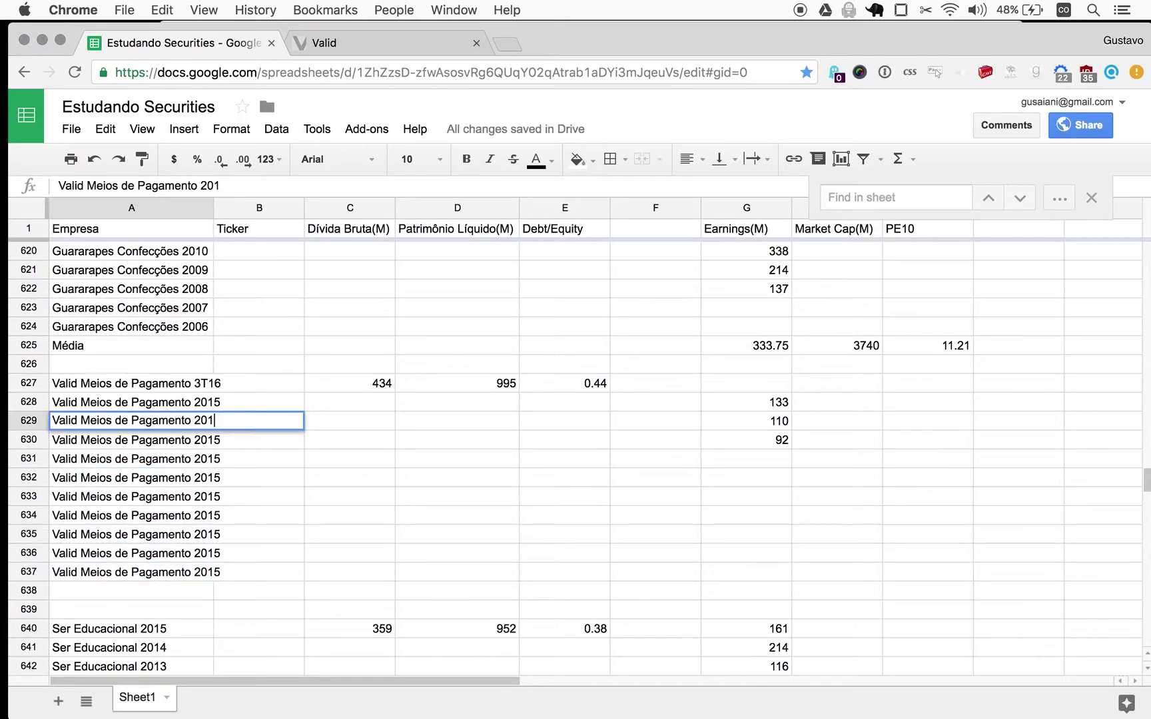
text(4)
key(Return)
- Change the years in the Valid labels to 2013 in A630 and 2012 in A631
key(Return)
key(BackSpace)
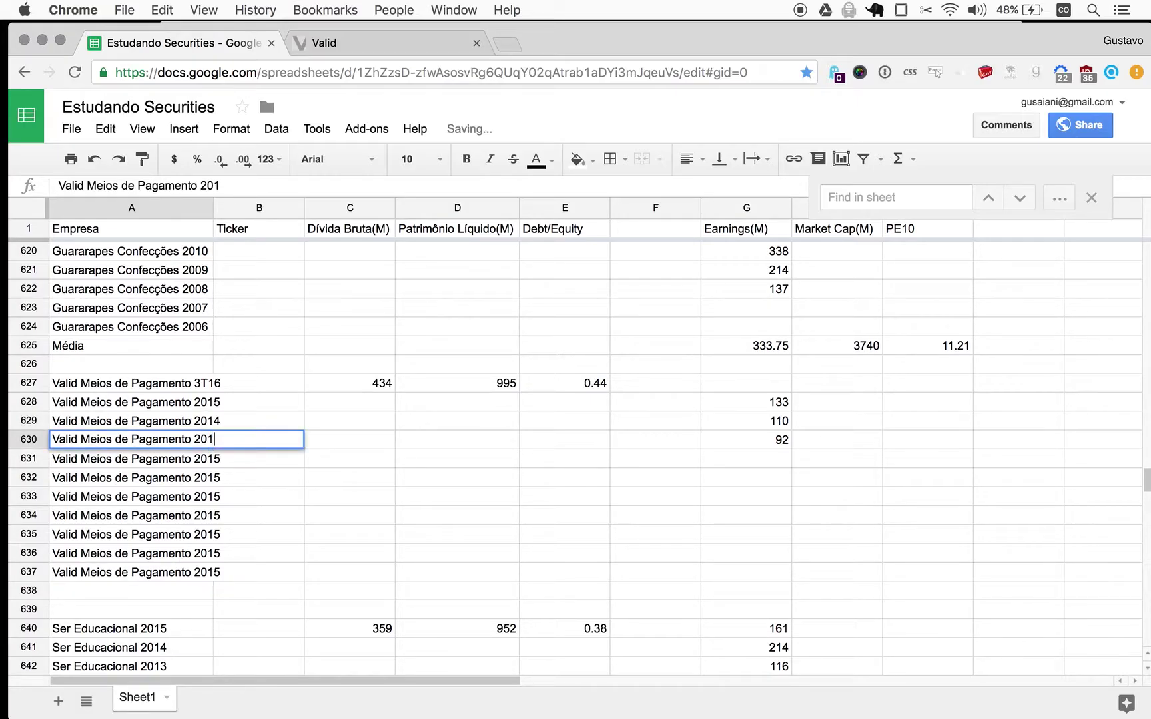
text(3)
key(Return)
key(Return)
key(BackSpace)
text(2)
key(Return)
- Change the years in the Valid labels to 2011 in A632 and 2010 in A633
key(Return)
key(BackSpace)
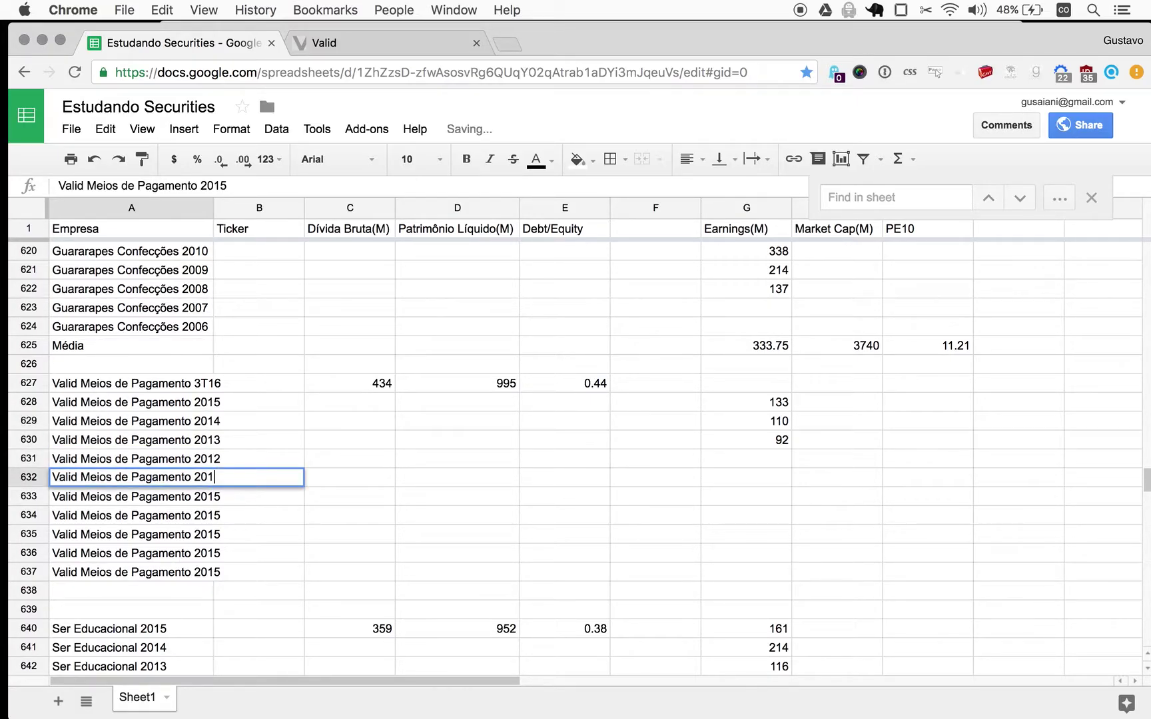
text(1)
key(Return)
key(Return)
key(BackSpace)
text(0)
key(Return)
- Change the years in the Valid labels to 2009 in A634 and 2008 in A635
key(Return)
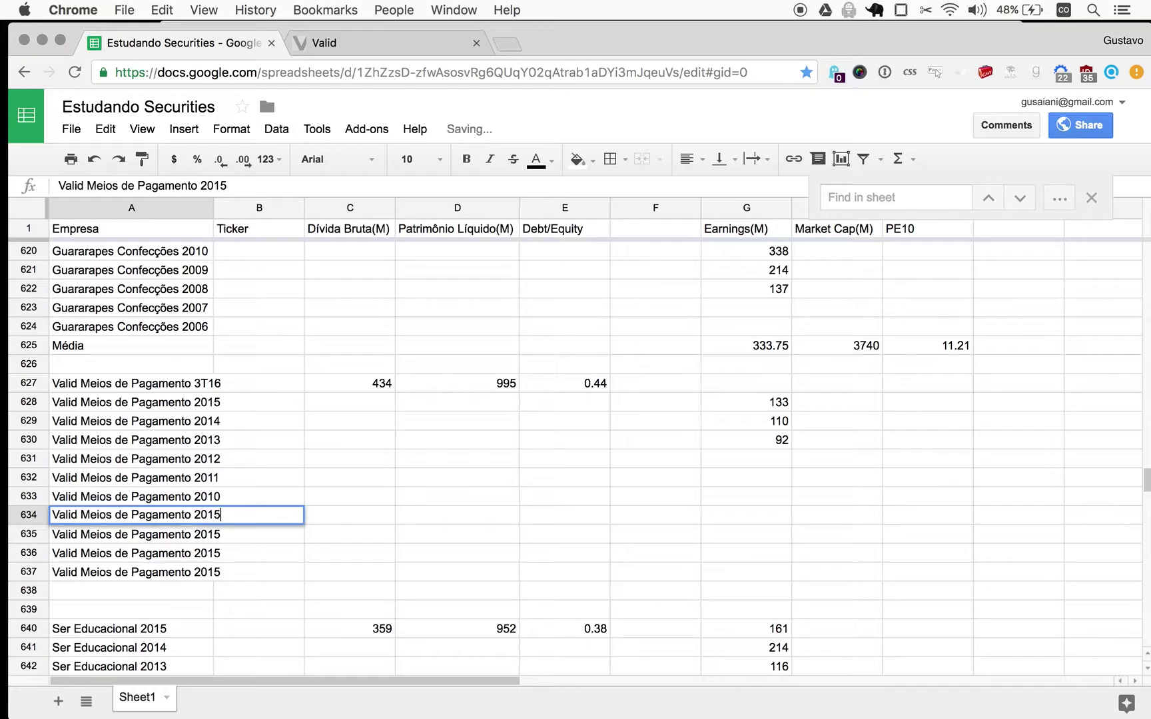
key(BackSpace)
key(BackSpace)
text(09)
key(Return)
key(Return)
key(BackSpace)
key(BackSpace)
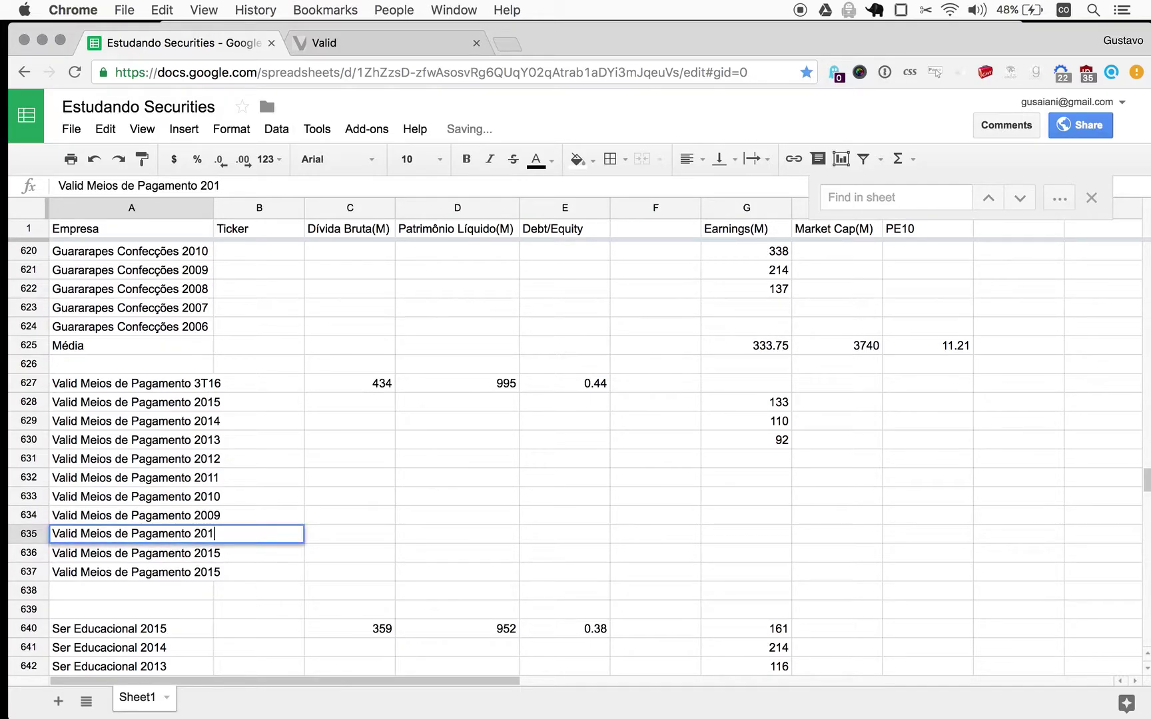
text(08)
key(Return)
- Change the years in the Valid labels to 2007 in A636 and 2006 in A637
key(Return)
key(BackSpace)
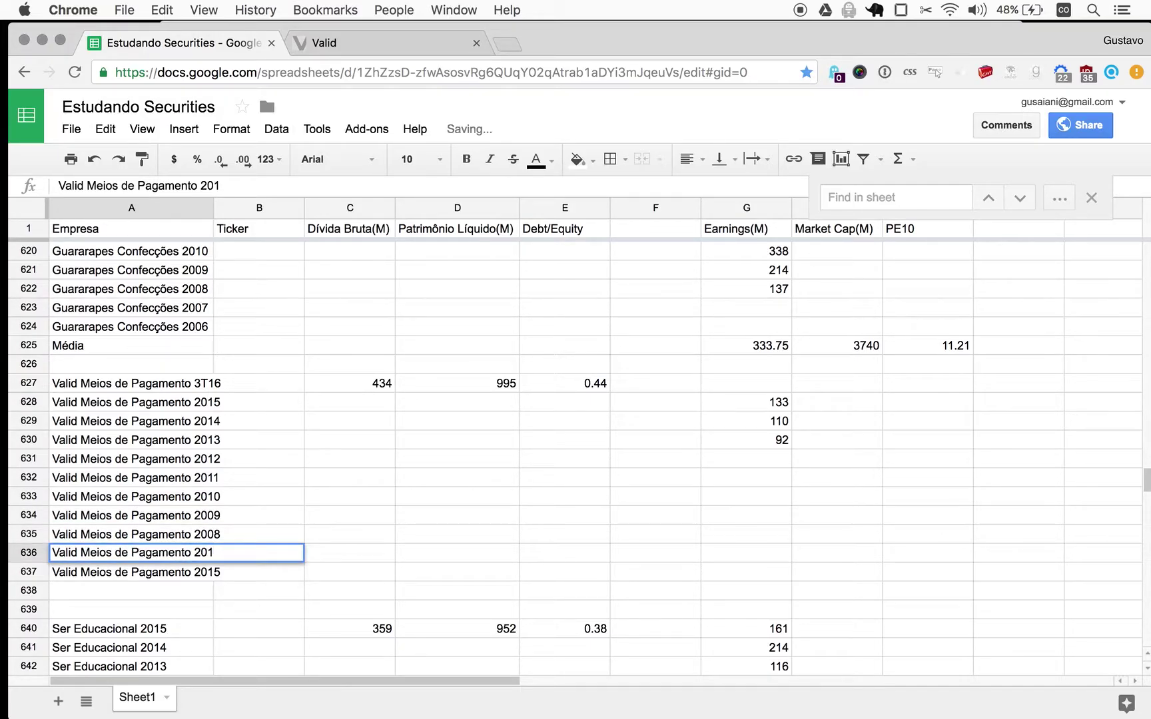
text(7)
key(Return)
key(Return)
key(BackSpace)
key(BackSpace)
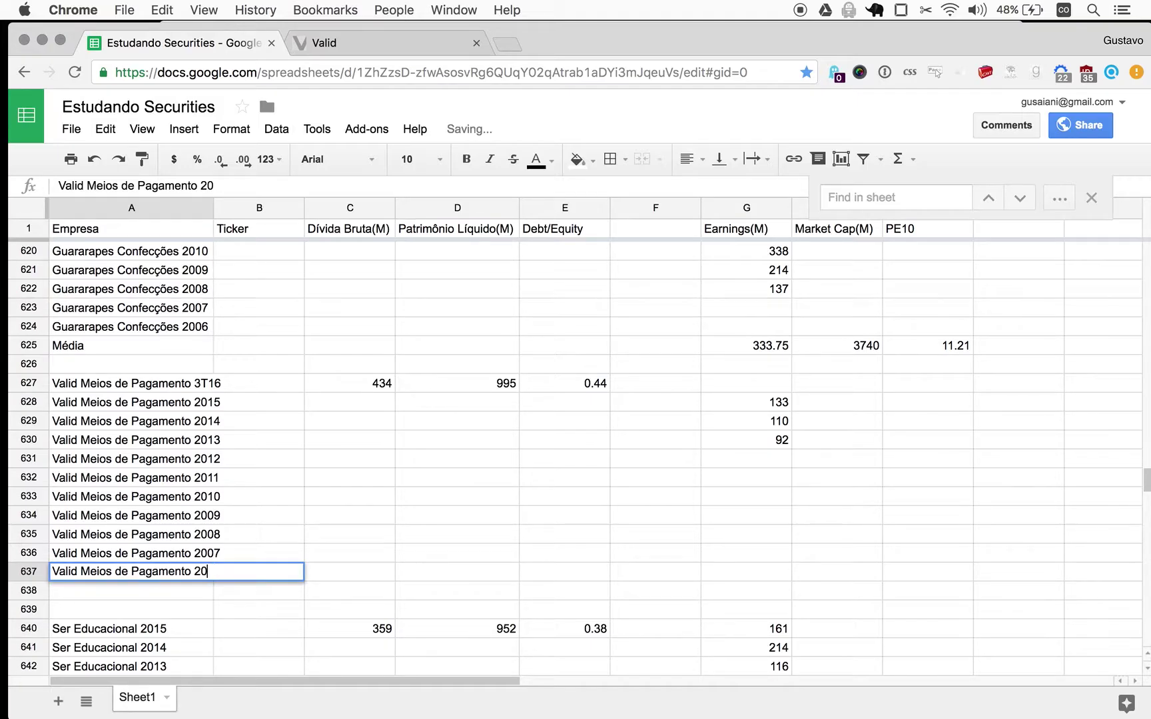
text(06)
key(Return)
key(Up)
key(Up)
key(Up)
key(Up)
key(Up)
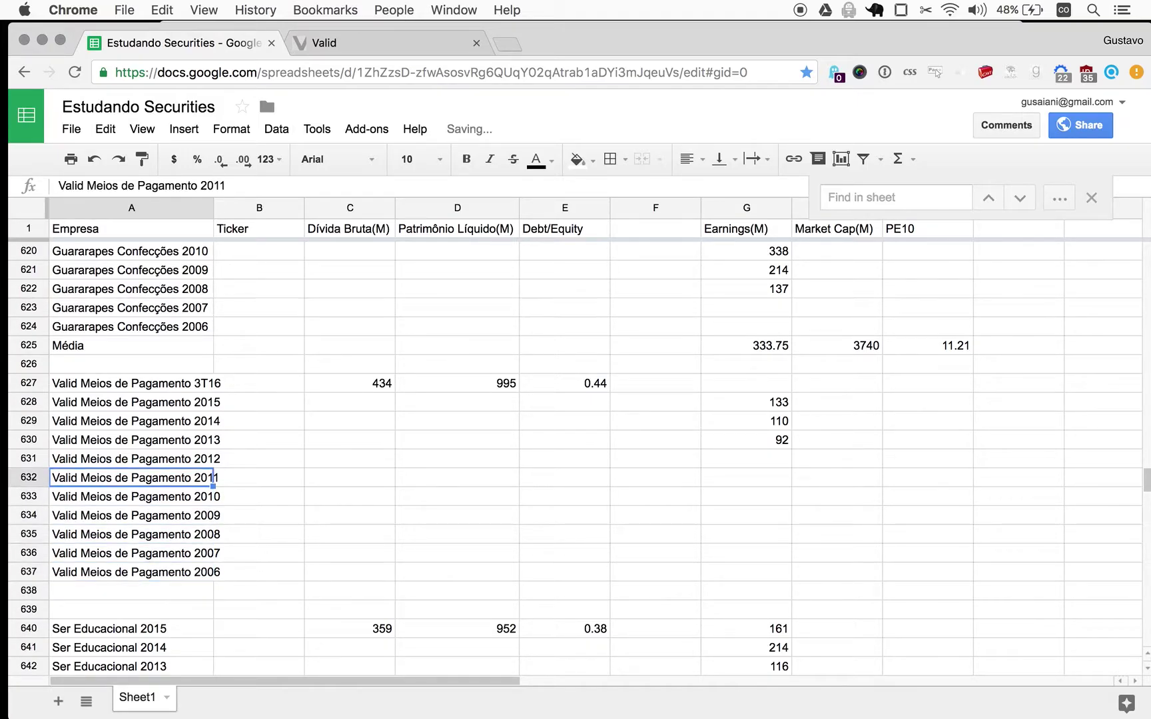
- Check the Earnings column of the Valid rows to see which year still needs a value
key(Up)
key(Up)
key(Right)
key(Right)
key(Right)
key(Right)
key(Right)
key(Right)
key(Down)
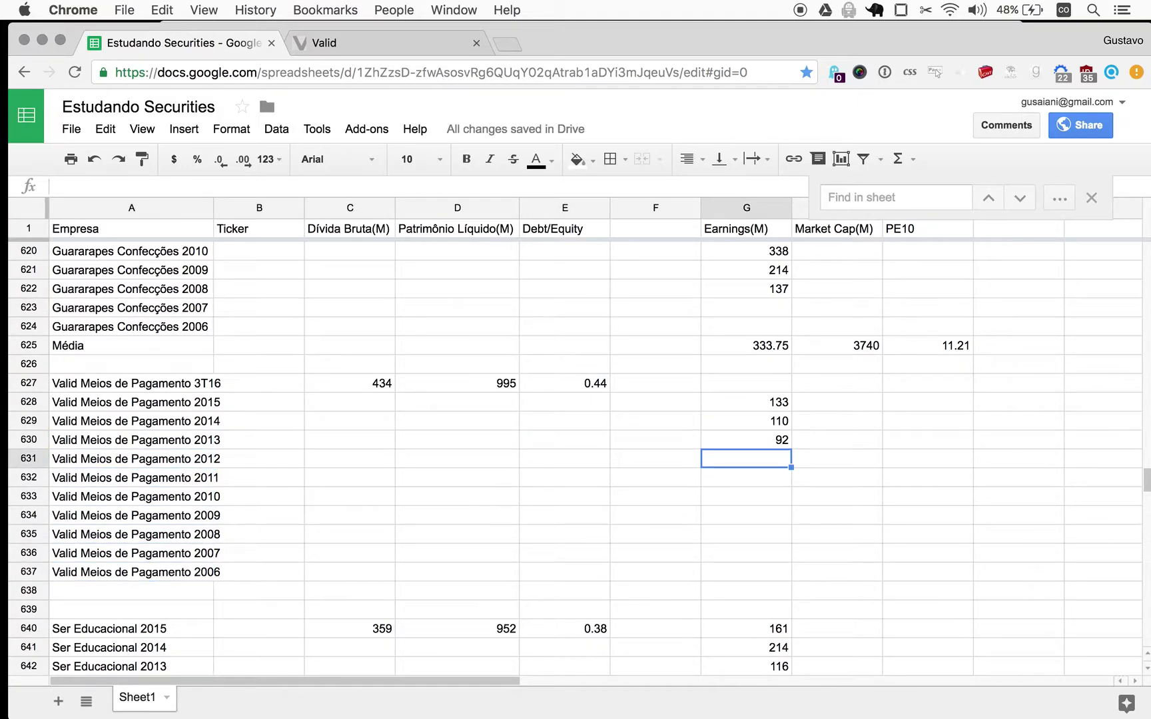
key(Up)
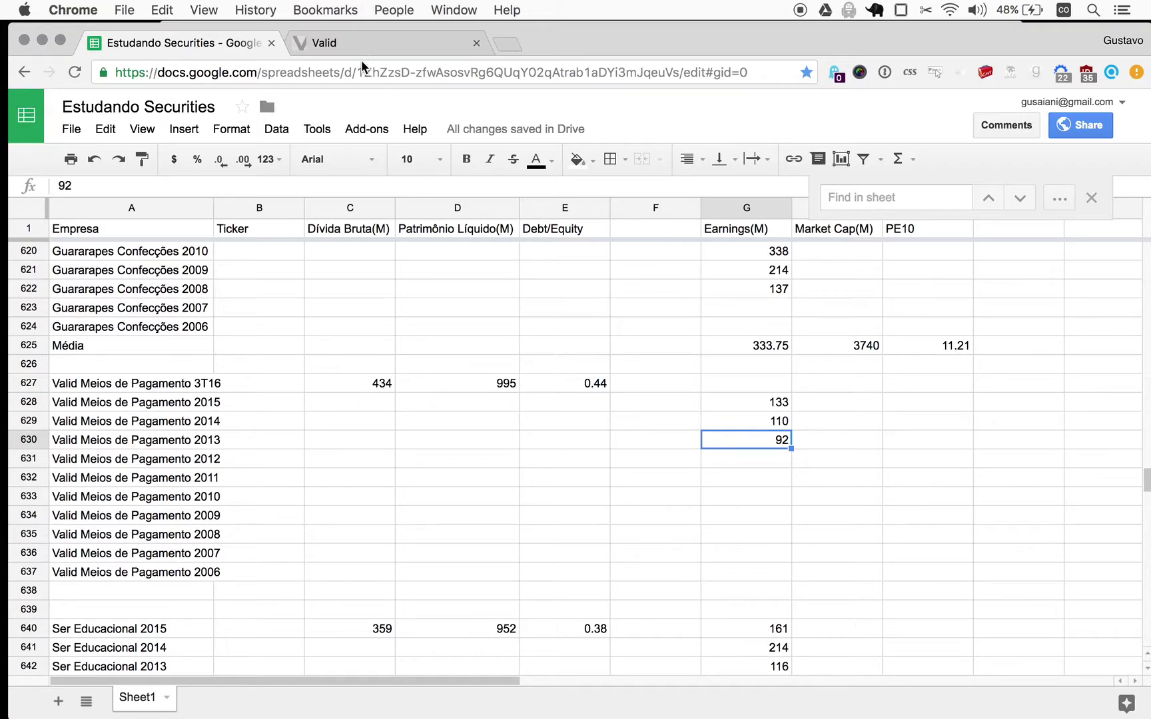
- From Valid's results archive for 2012, open the 4T12 financial statements and locate the net profit for 2012 and 2011 in the income statement
click(354, 42)
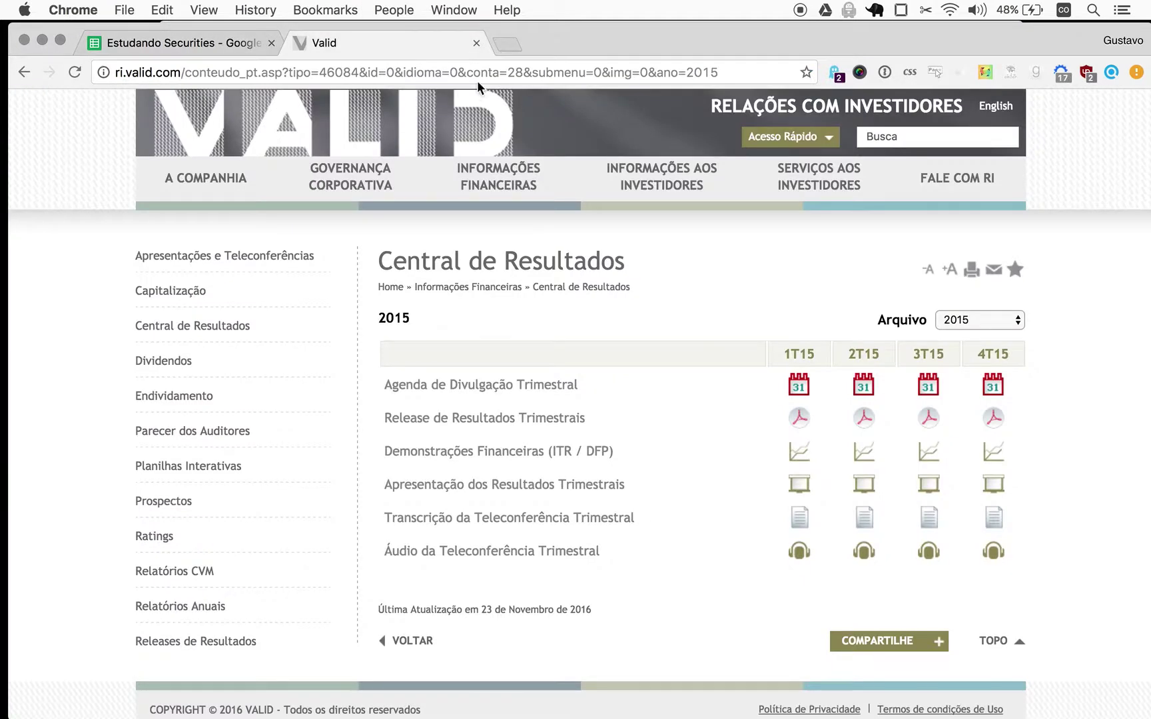
click(971, 320)
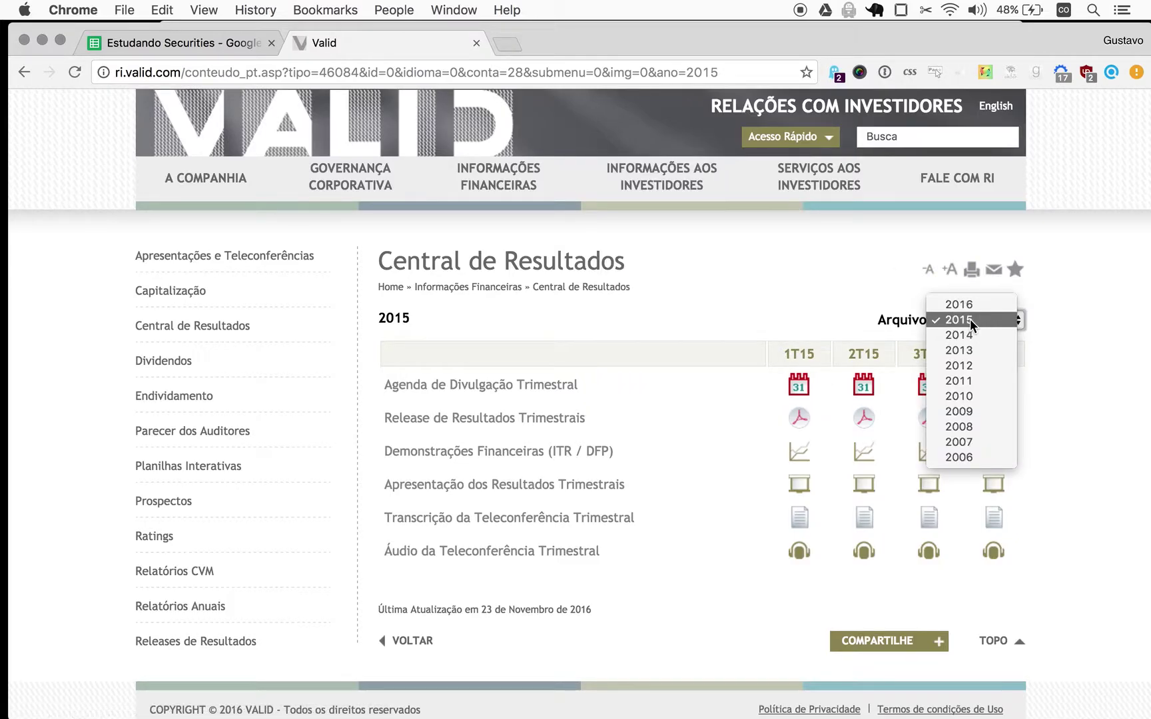
click(962, 362)
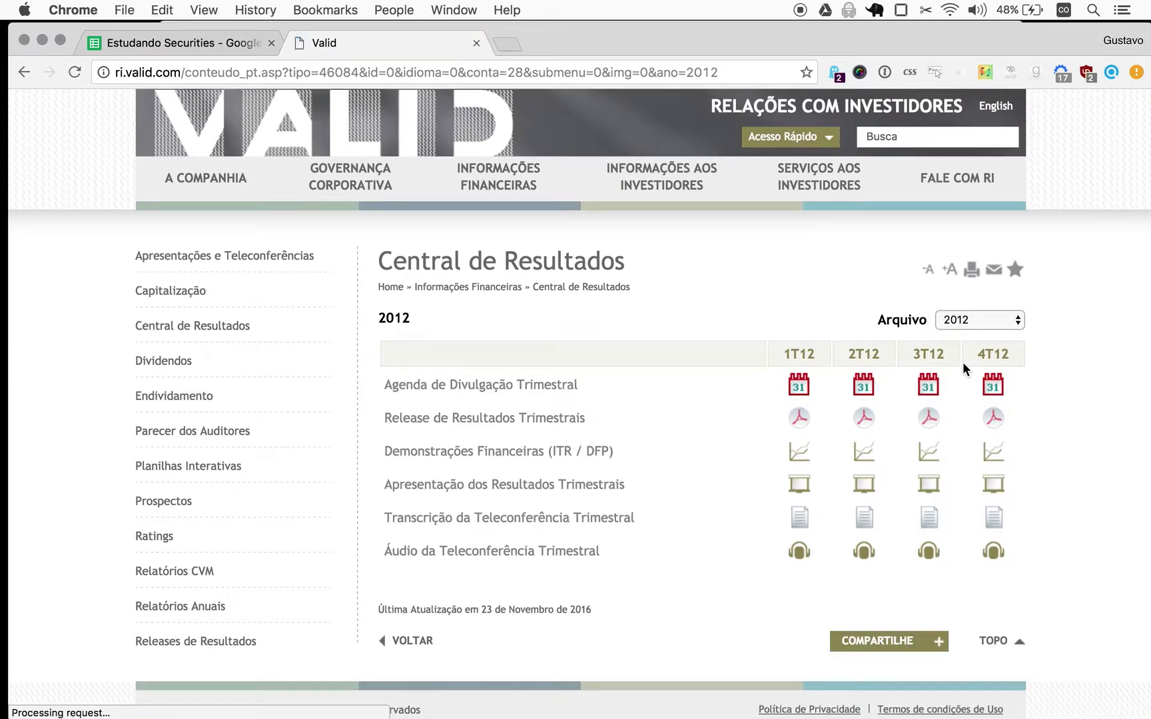
click(997, 452)
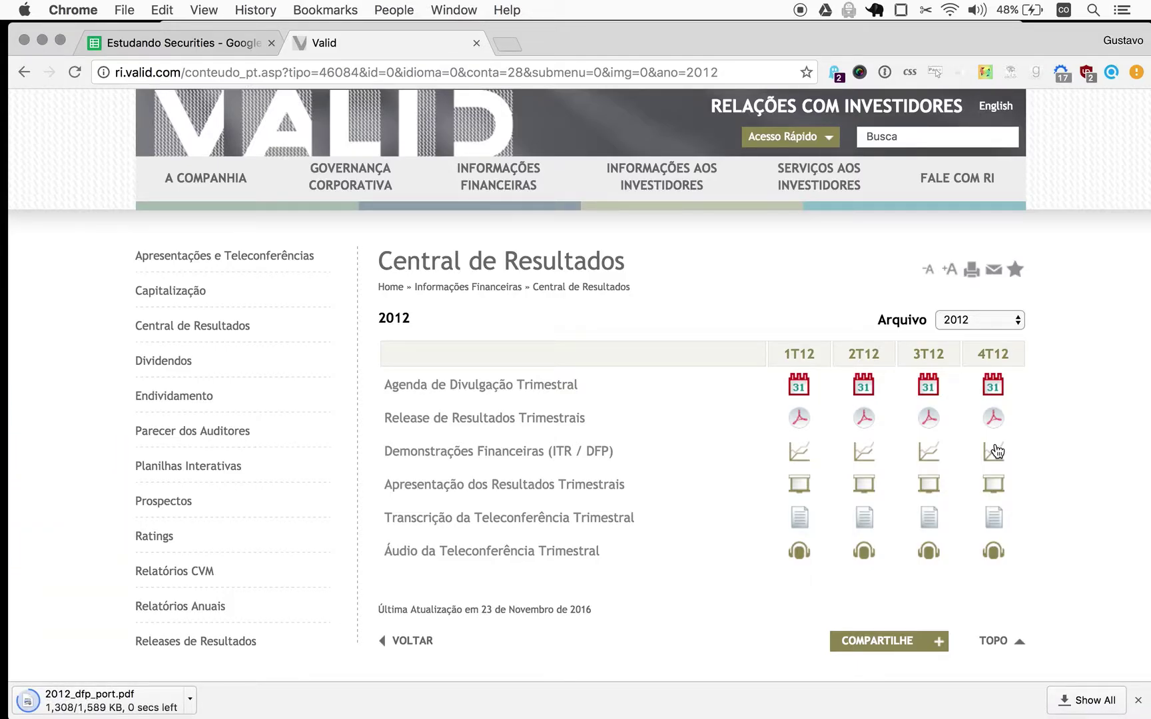
scroll(405, 498, down, 20)
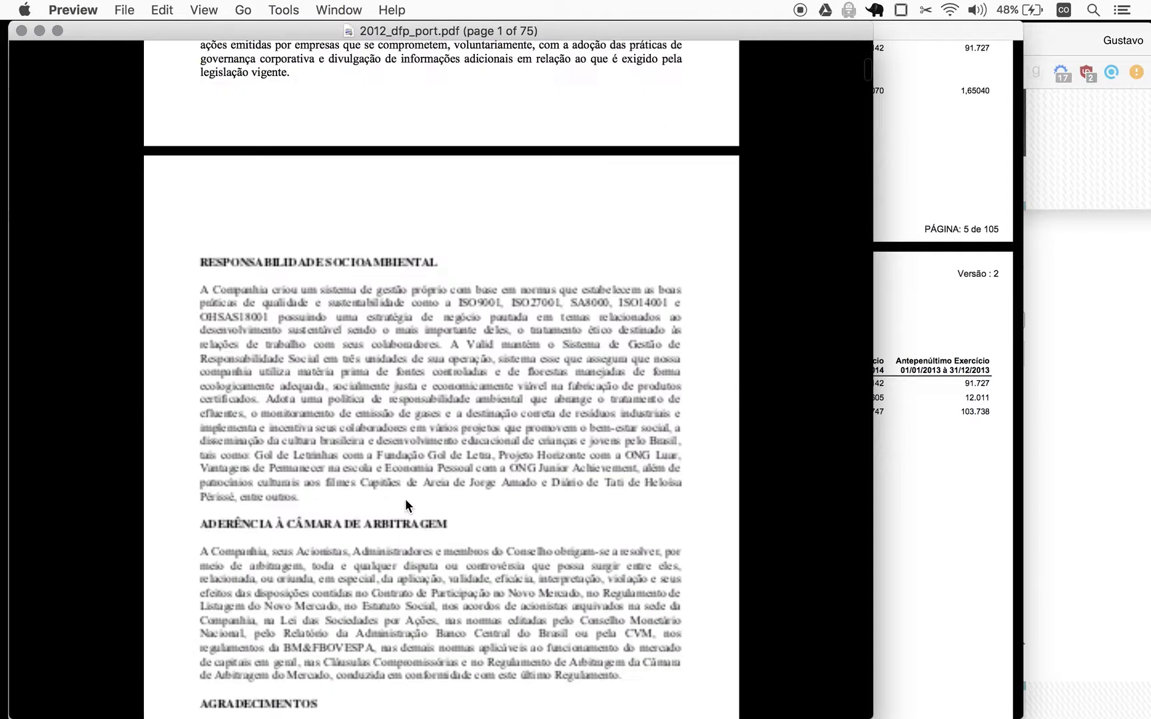
scroll(406, 500, down, 10)
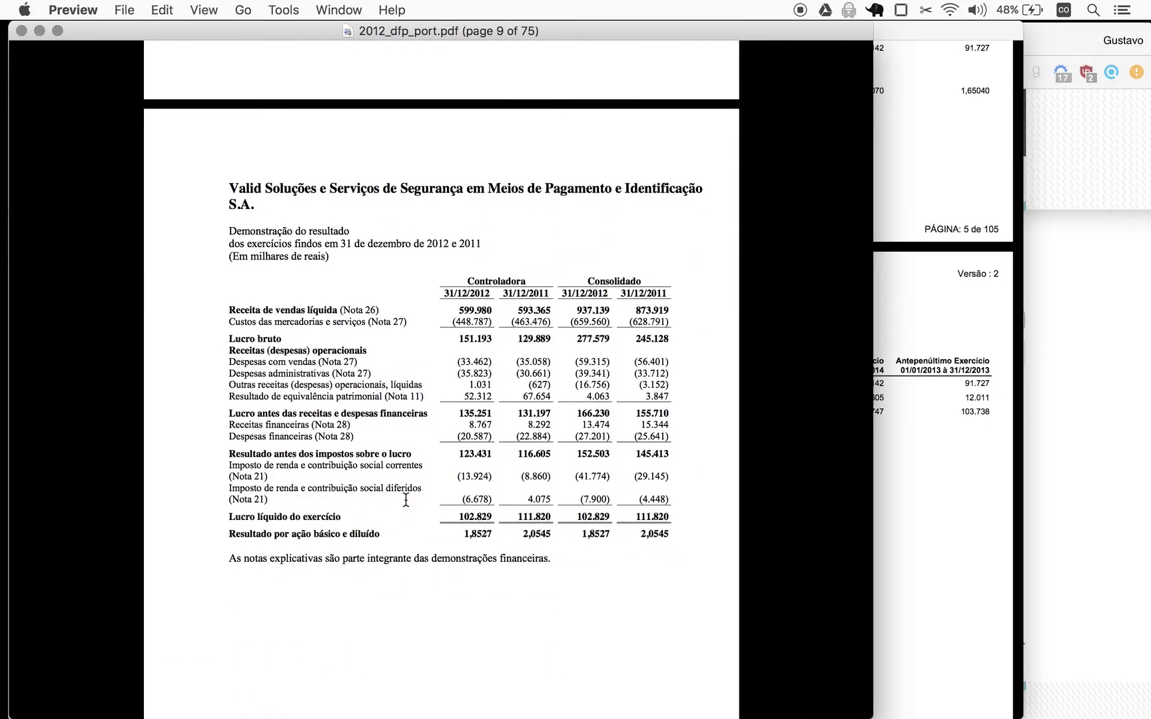
scroll(406, 499, down, 5)
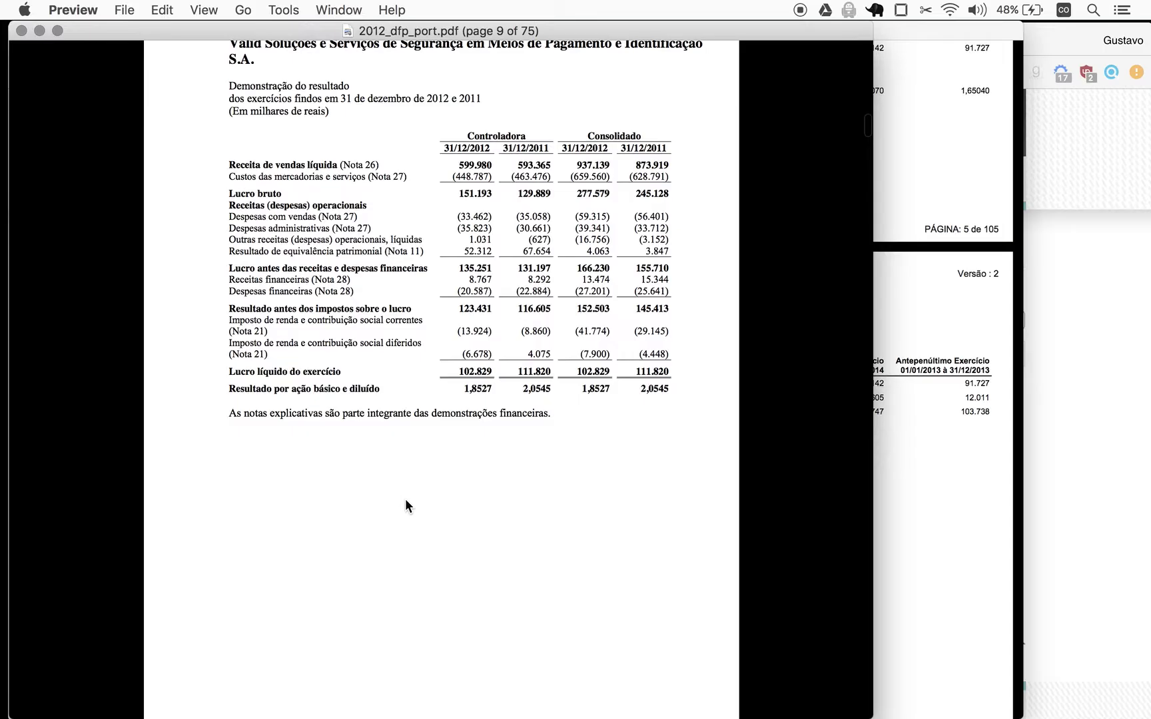
scroll(405, 498, down, 1)
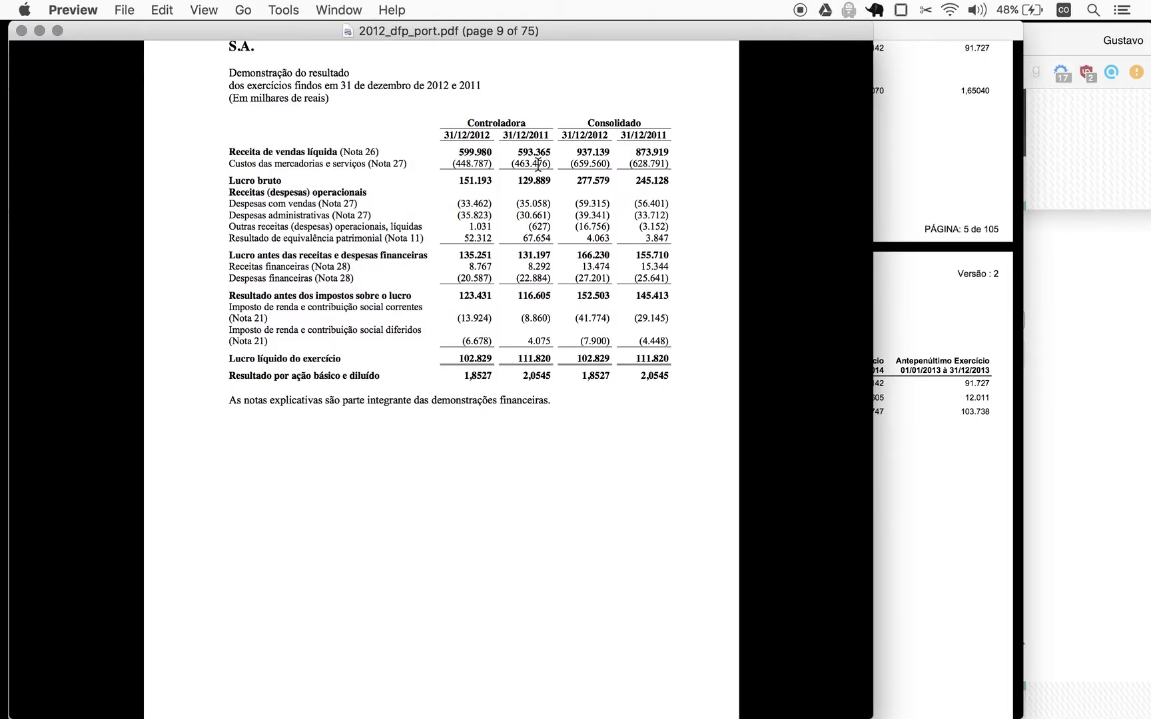
drag(459, 122, 535, 122)
- Switch to the Estudando Securities spreadsheet and enter Valid's earnings: 103 for 2012 in G631 and 112 for 2011 in G632
key(super+Tab)
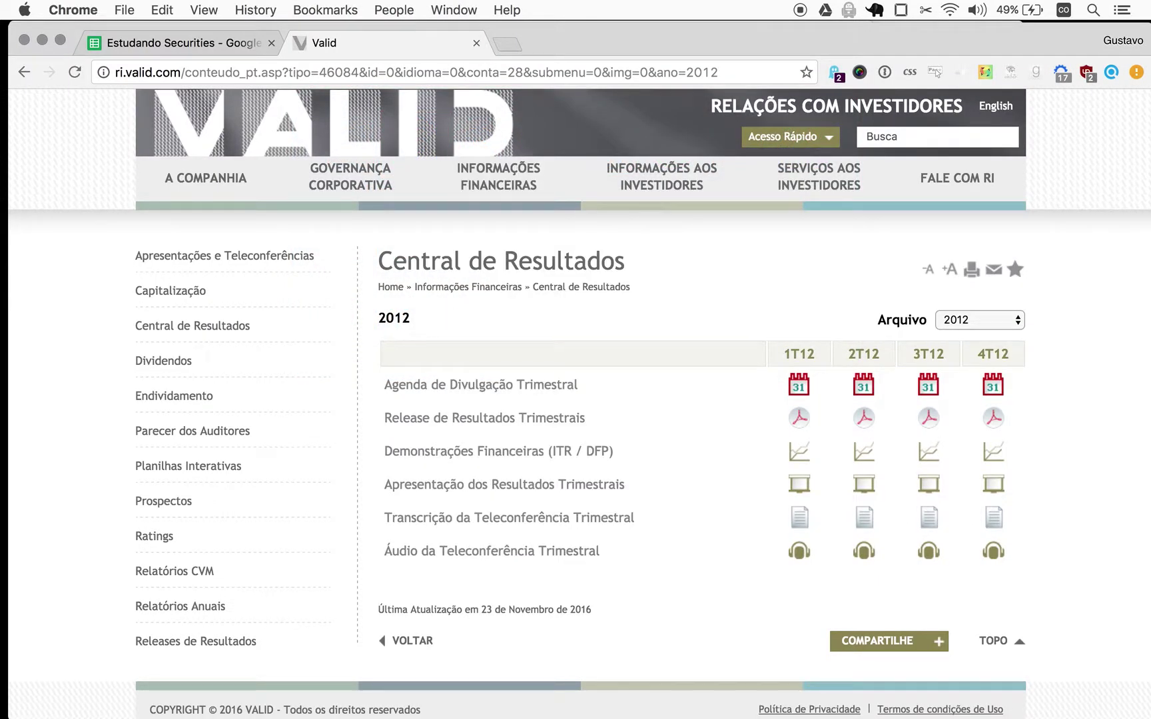
click(201, 44)
click(758, 464)
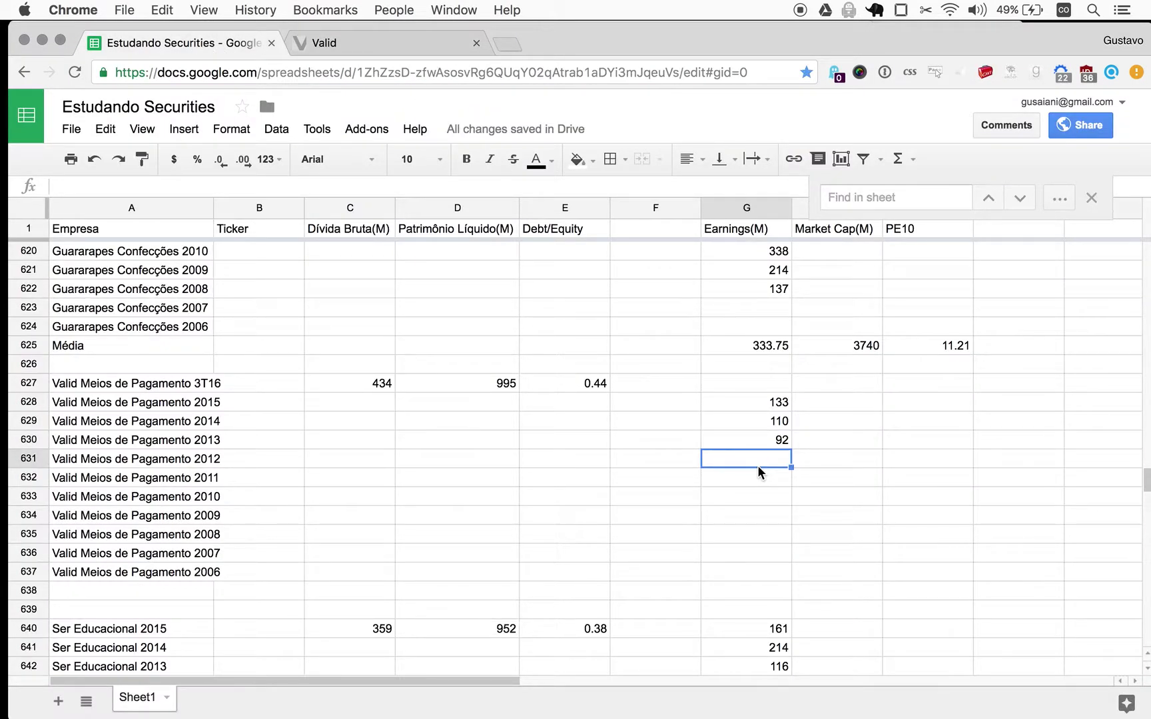
text(103)
key(Return)
text(112)
key(Return)
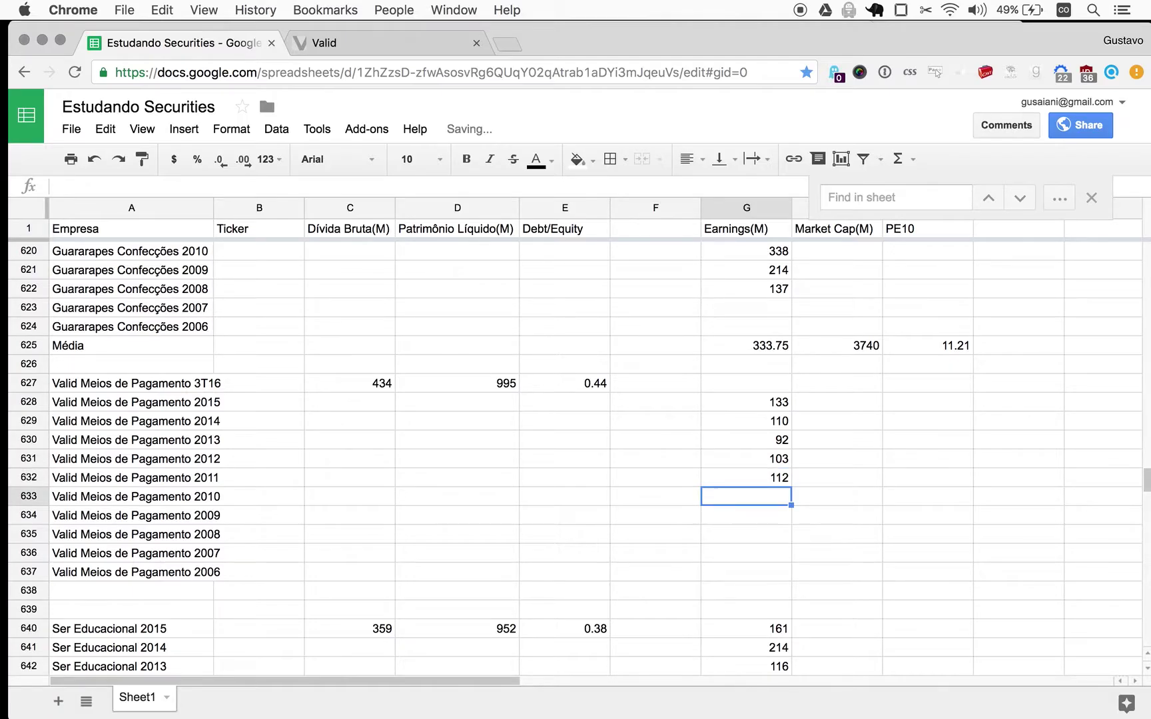
- Switch to Preview and close the 2012 financial statements without saving, along with the other open statement
key(super+Tab)
click(439, 359)
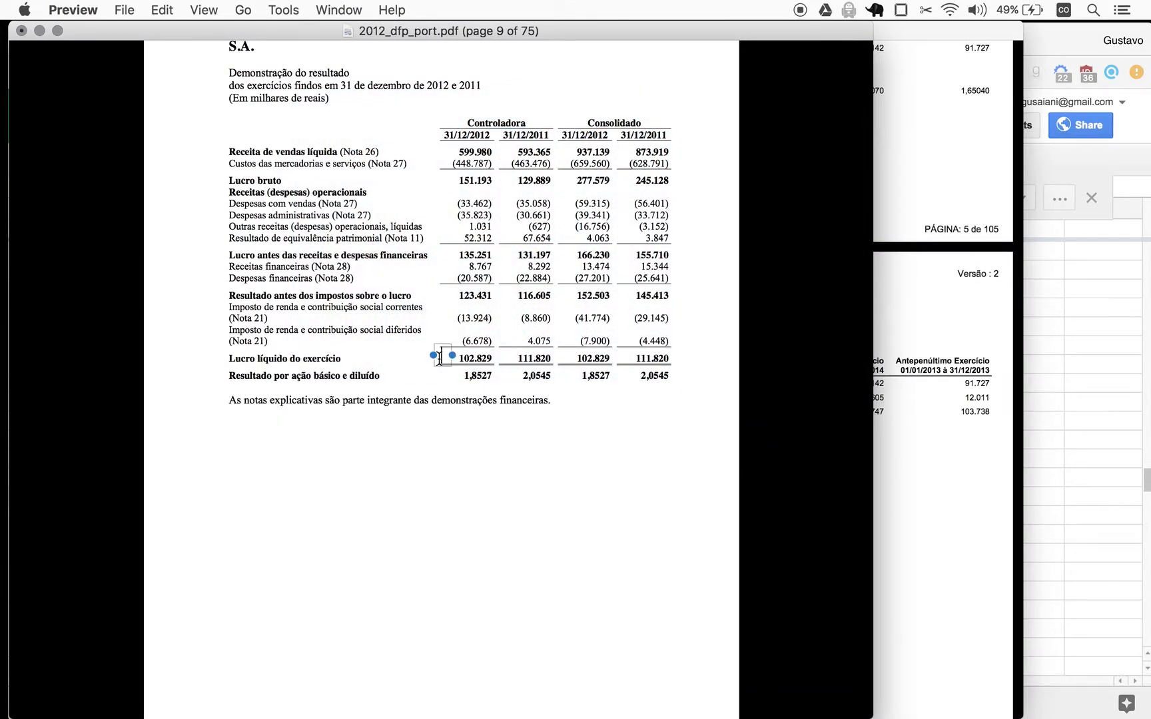
key(super+w)
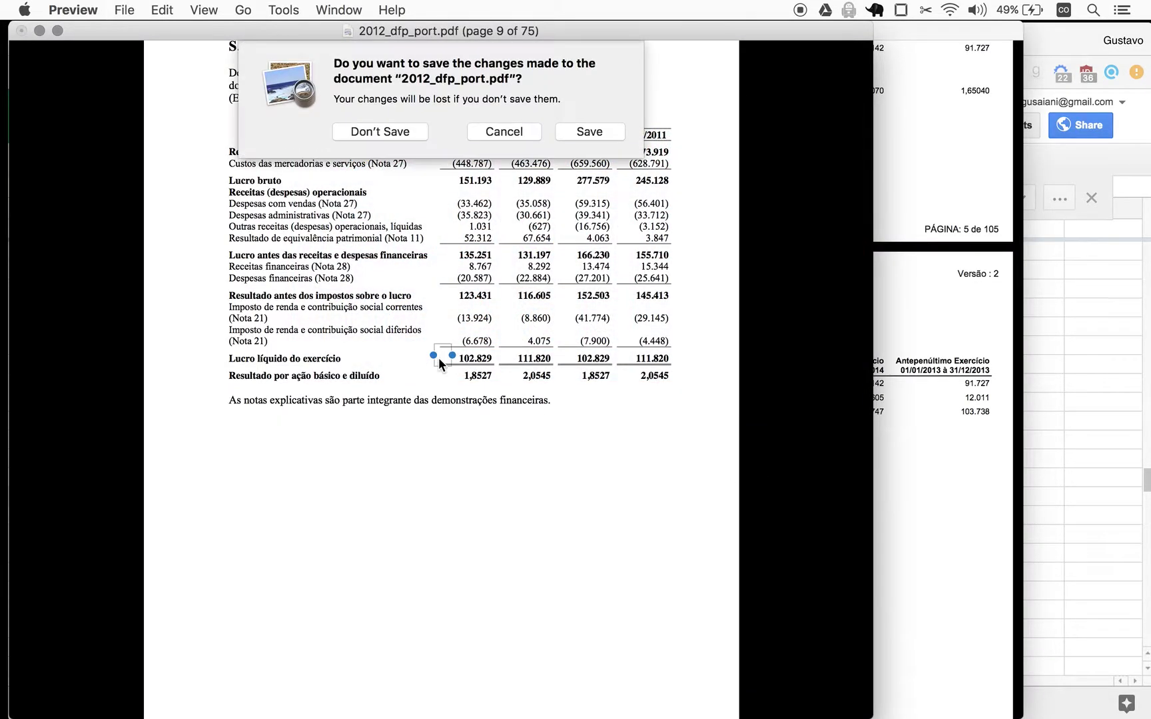
click(377, 136)
click(377, 138)
key(super+w)
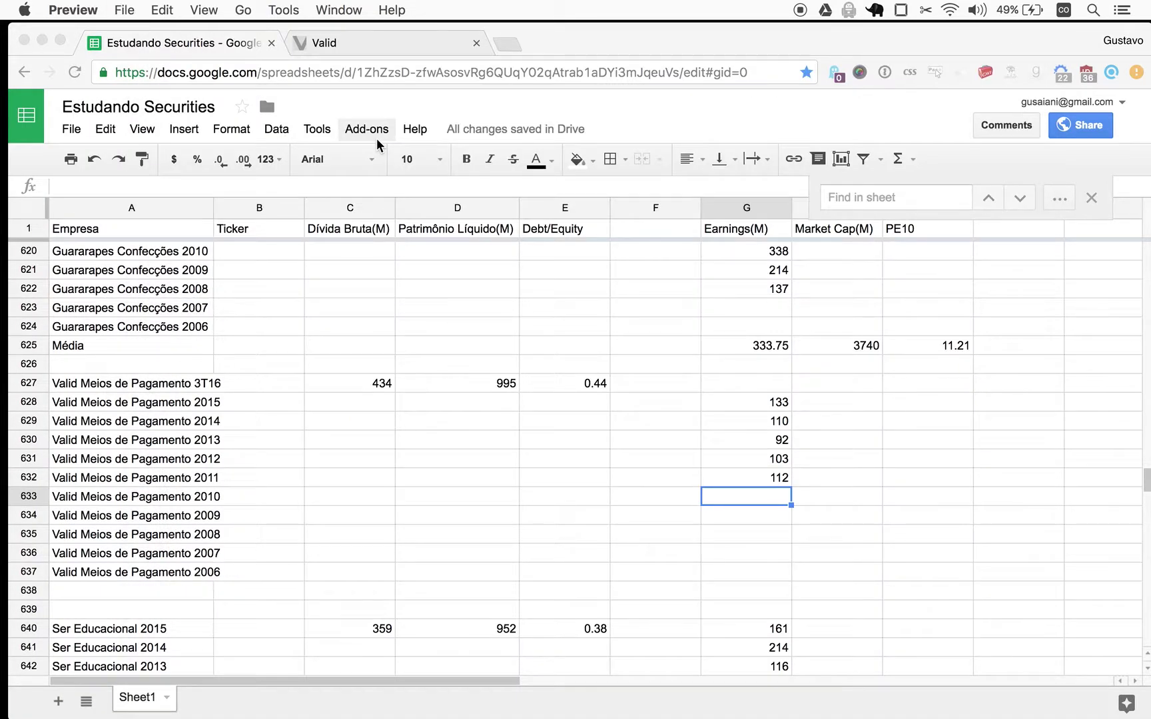
- From Valid's results archive for 2010, open the annual financial statements and locate the net profit for 2010 and 2009
click(362, 41)
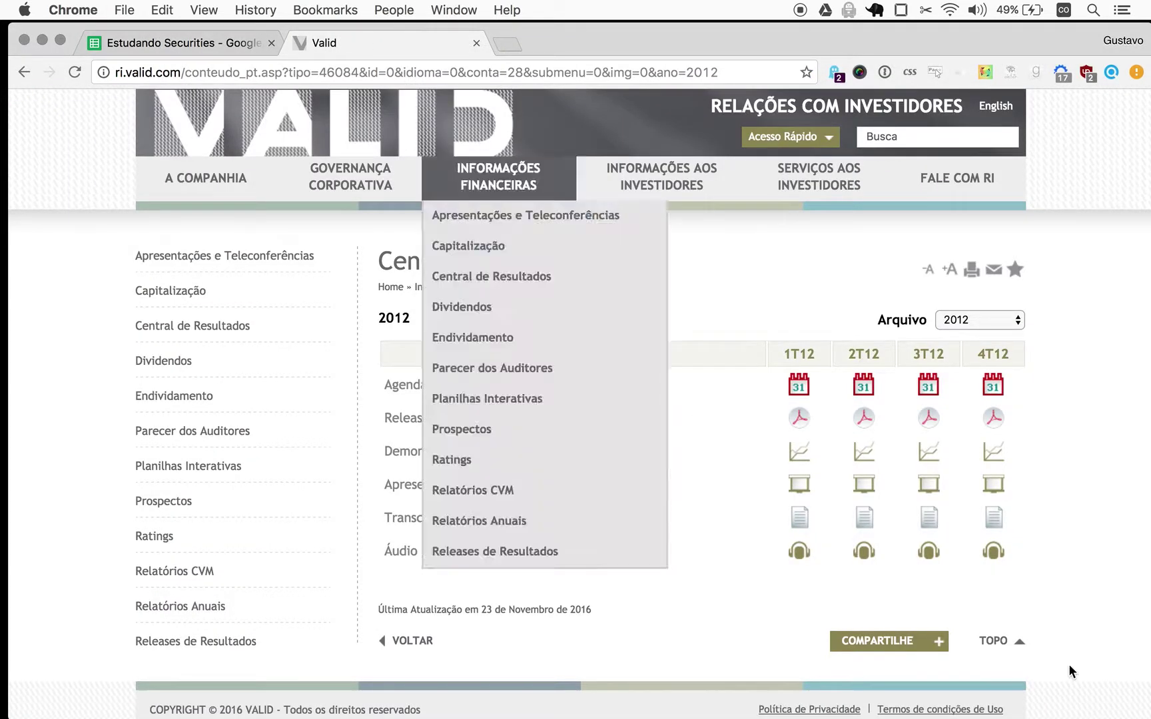
click(972, 319)
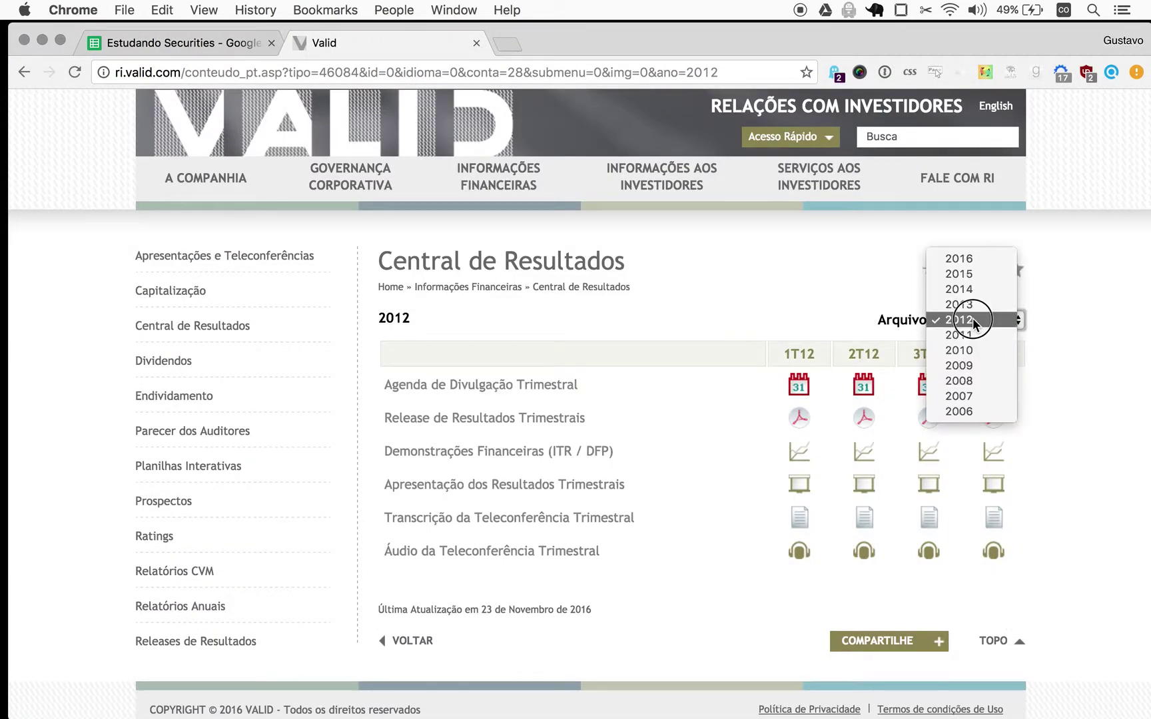
click(970, 352)
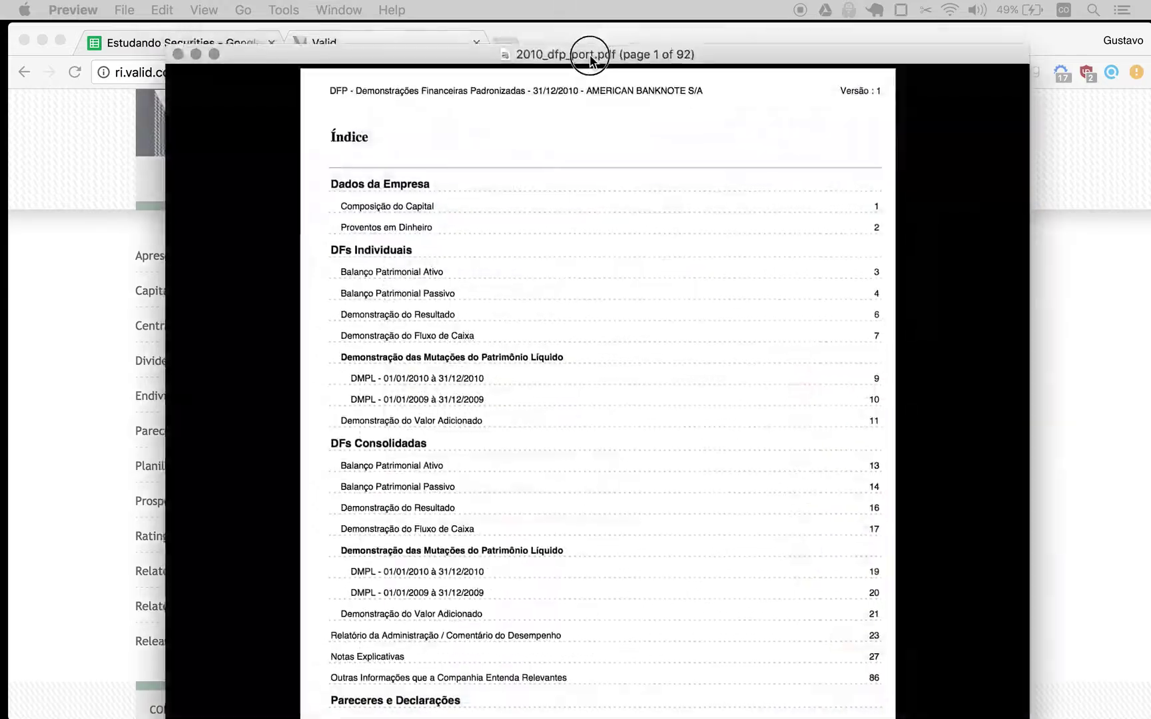
drag(586, 51, 595, 33)
scroll(522, 309, down, 5)
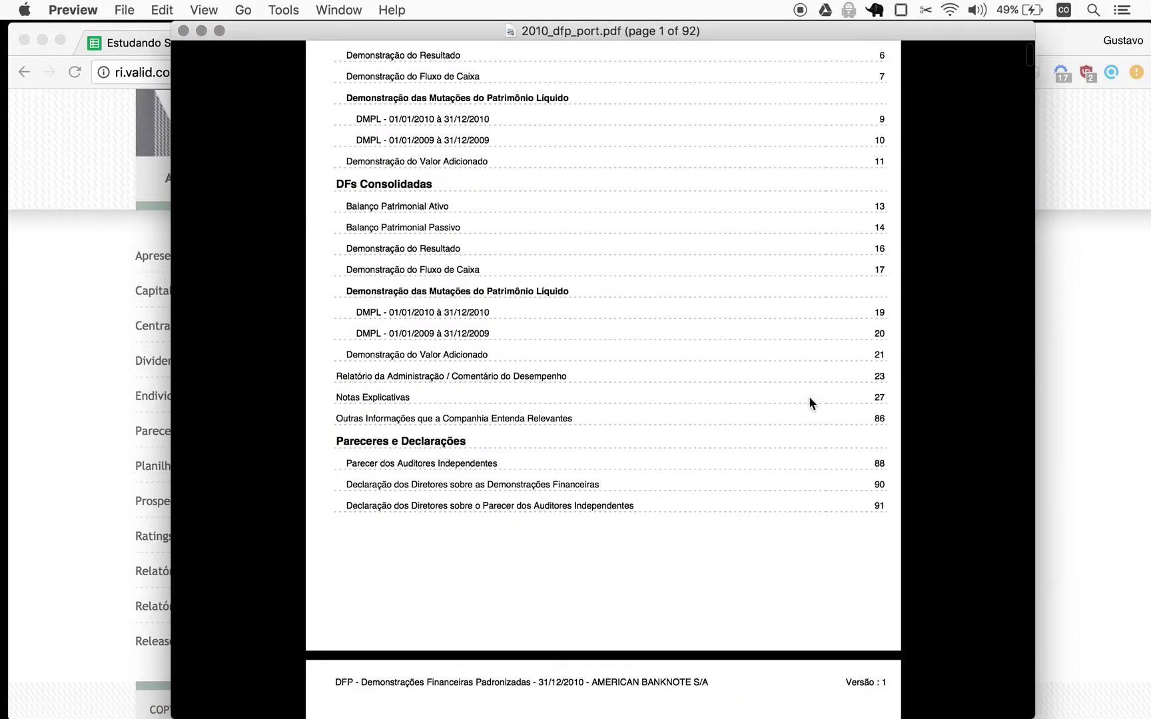
scroll(716, 365, down, 20)
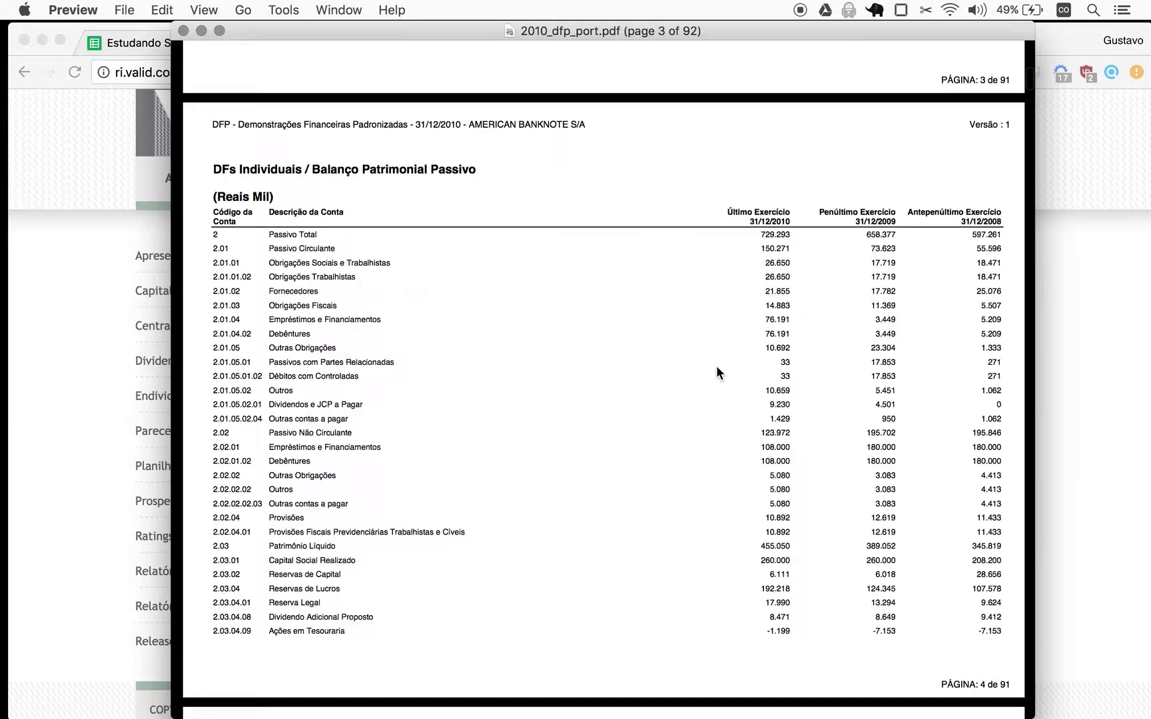
scroll(716, 366, down, 20)
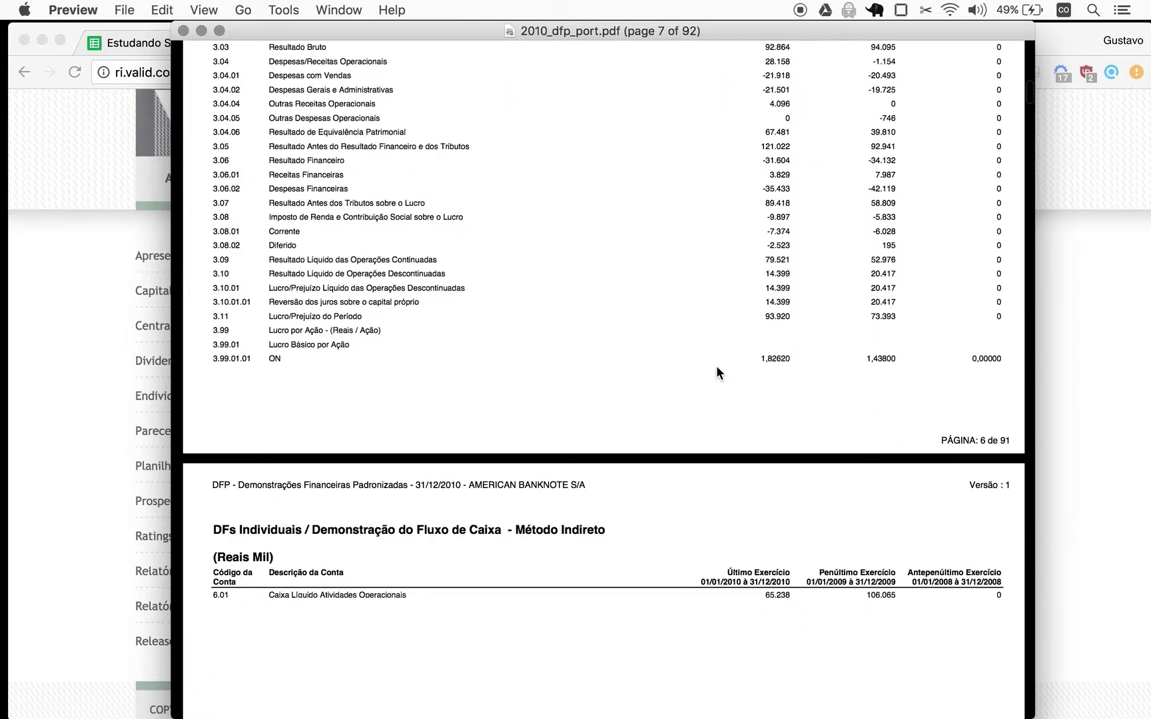
scroll(716, 366, down, 5)
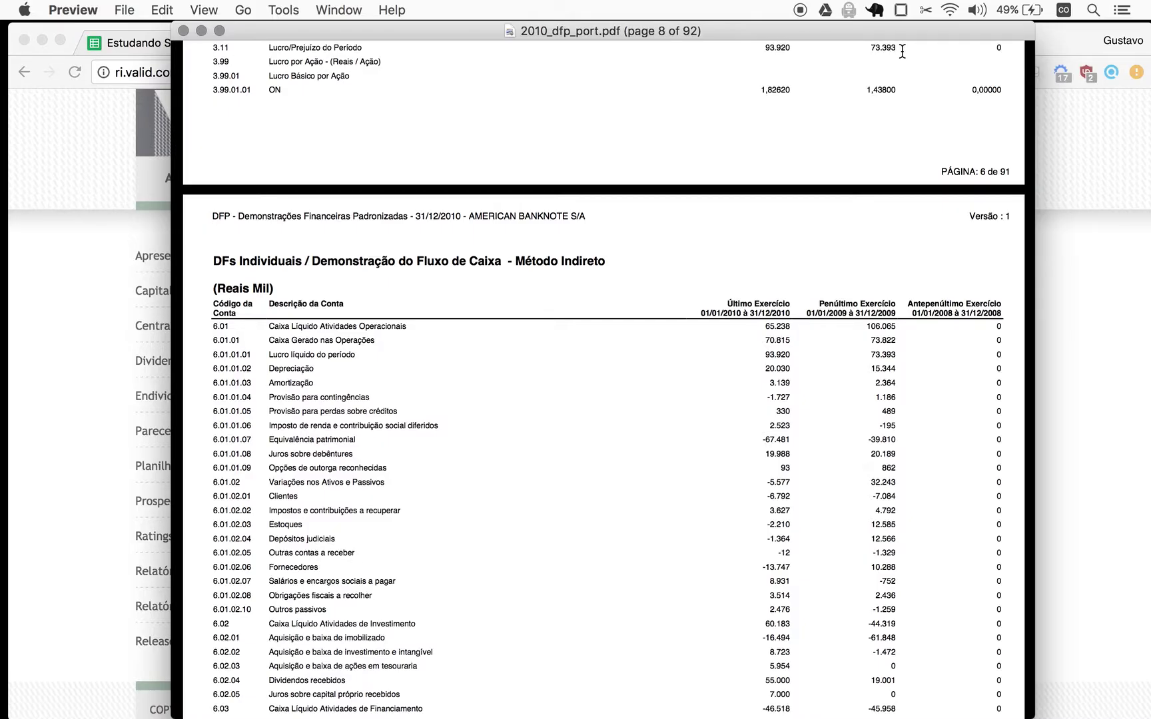
- Switch to the securities spreadsheet and enter Valid's earnings: 94 for 2010 in G633 and 73 for 2009 in G634
key(super+Tab)
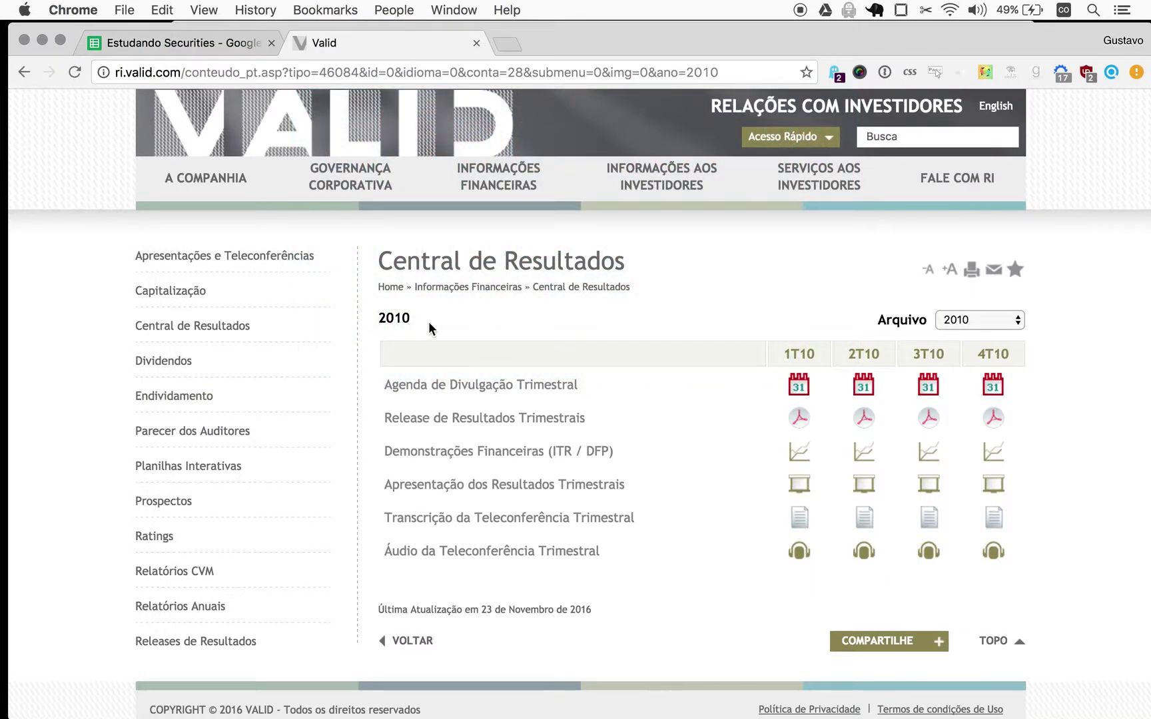
click(183, 40)
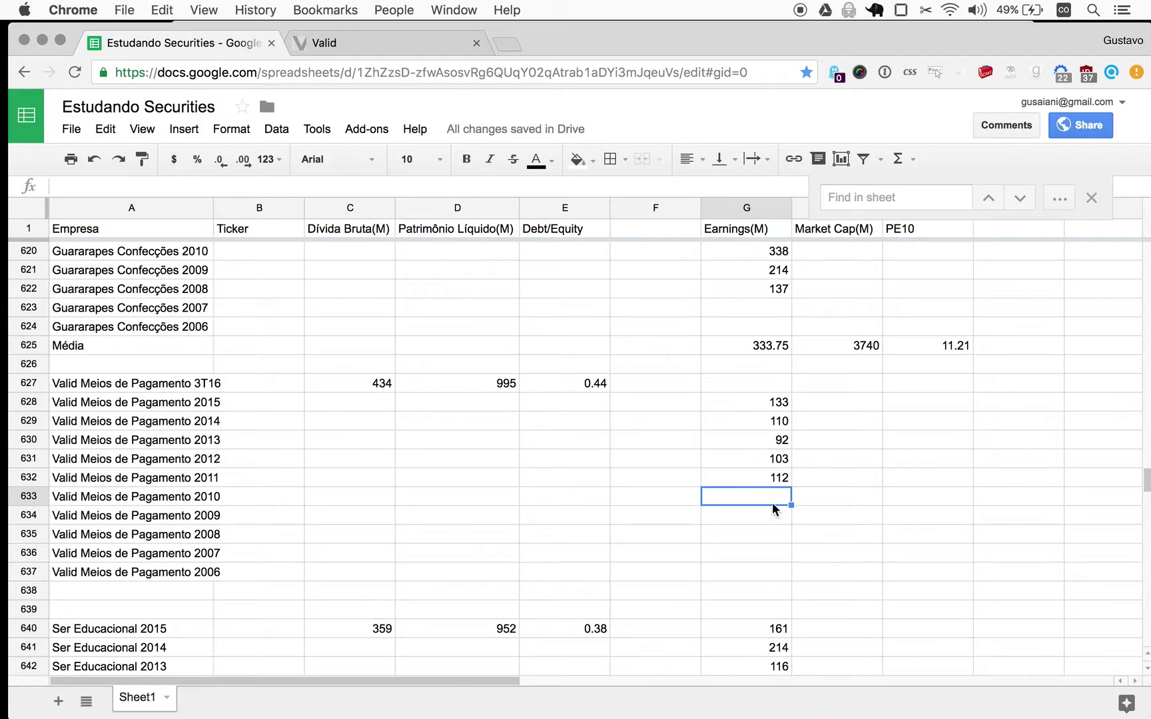
text(94)
key(Return)
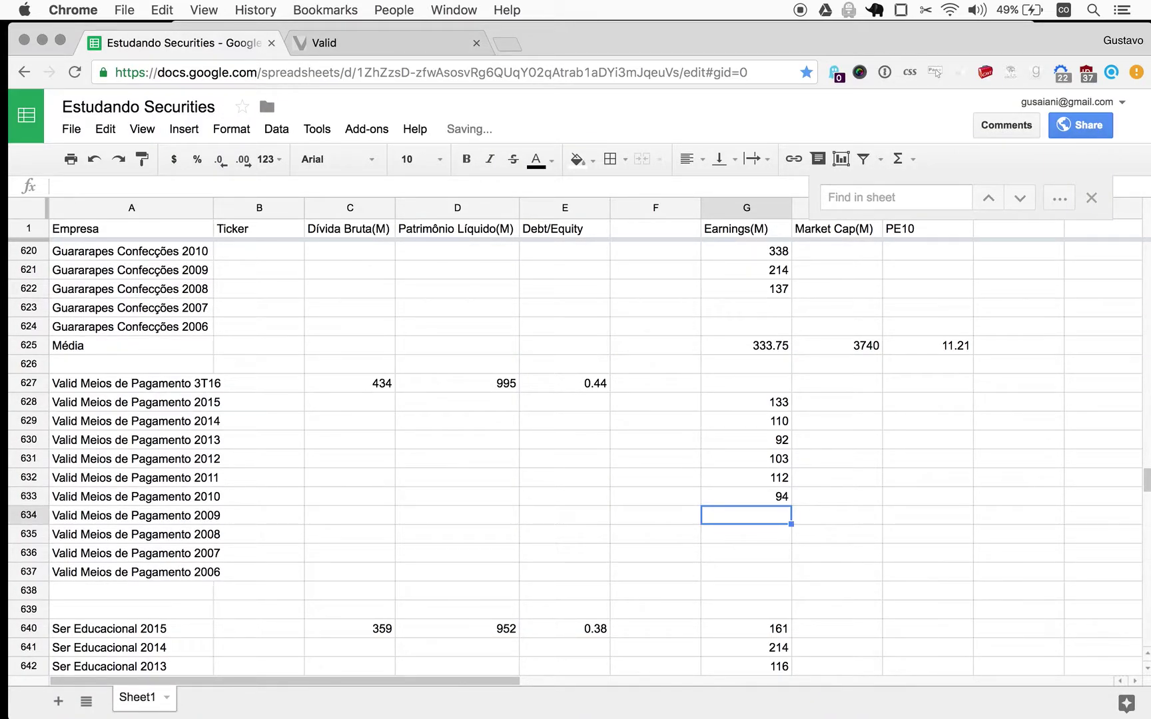
text(73)
key(Return)
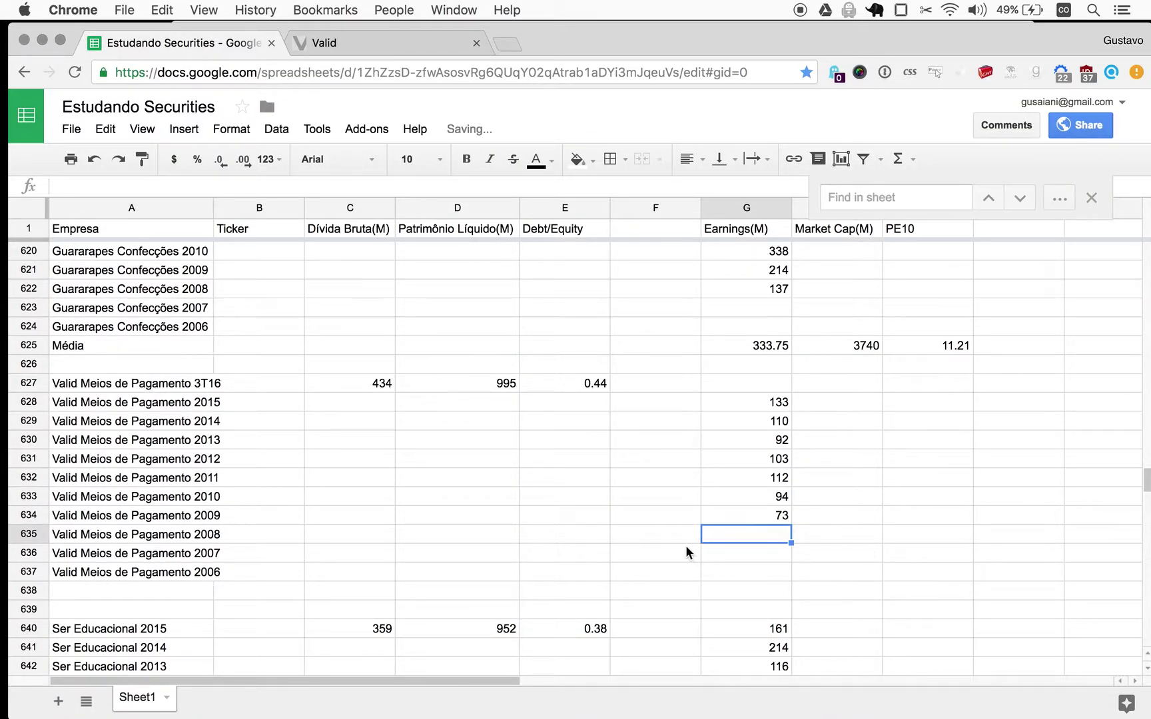
- From Valid's results archive for 2008, open the annual financial statements and locate the net profit for 2008 and 2007
click(325, 43)
click(1015, 320)
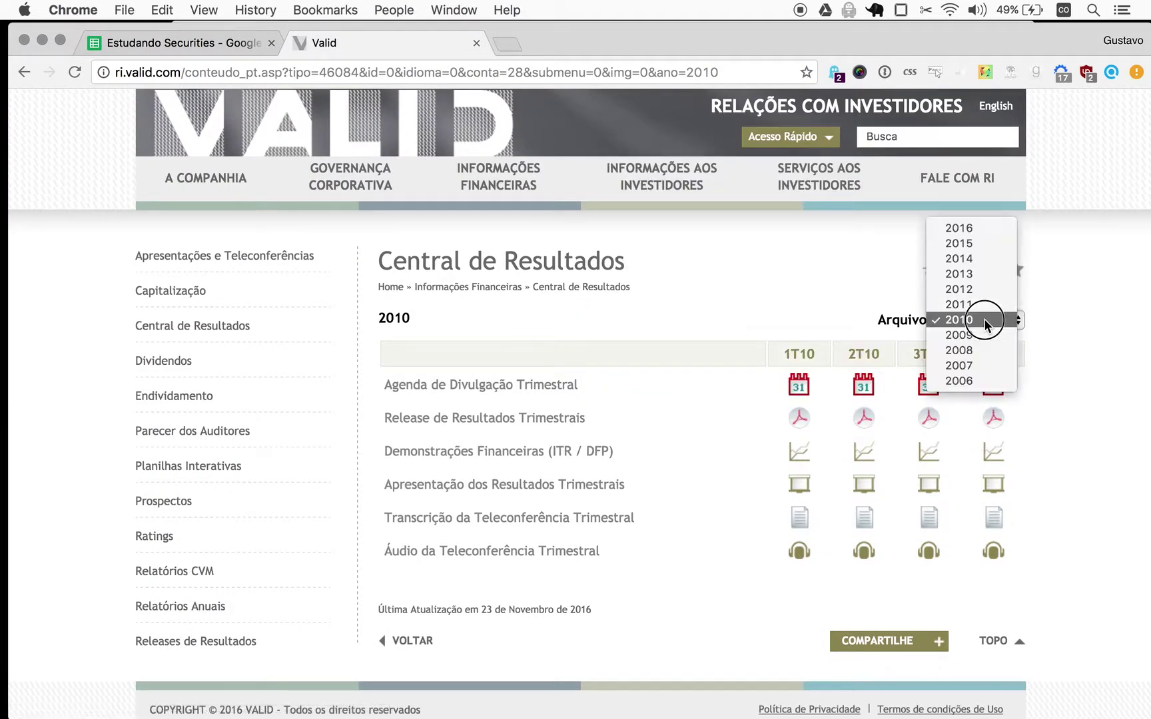
click(986, 352)
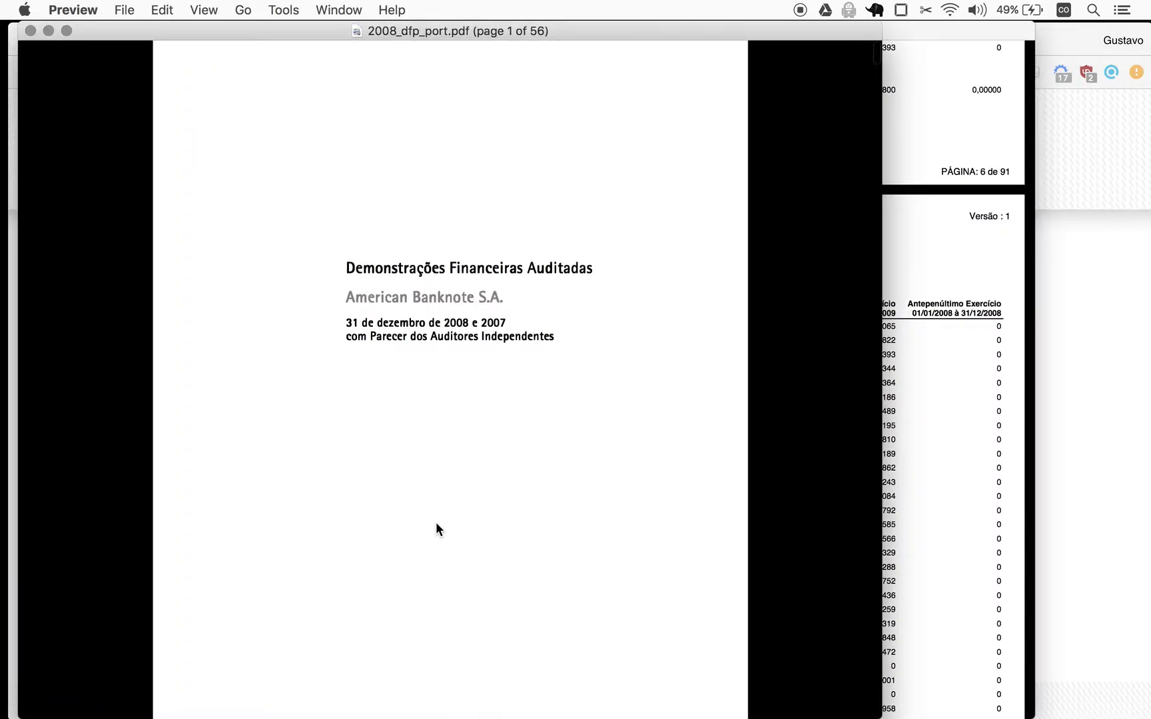
scroll(436, 523, down, 20)
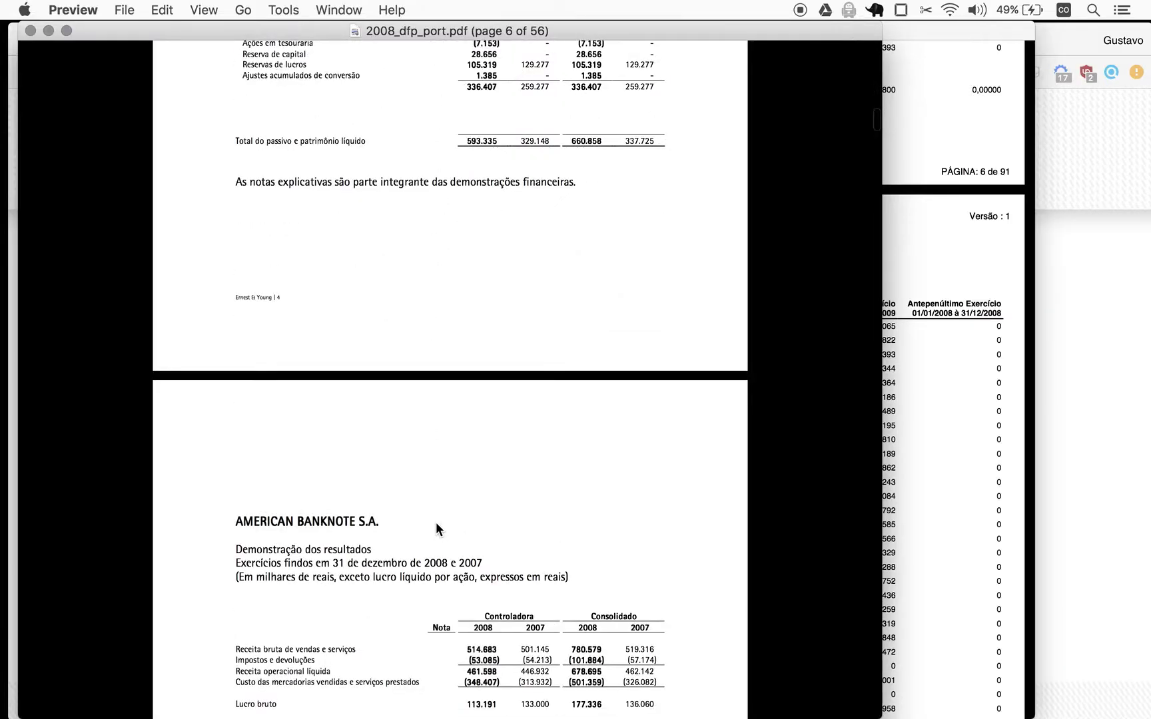
scroll(436, 524, down, 5)
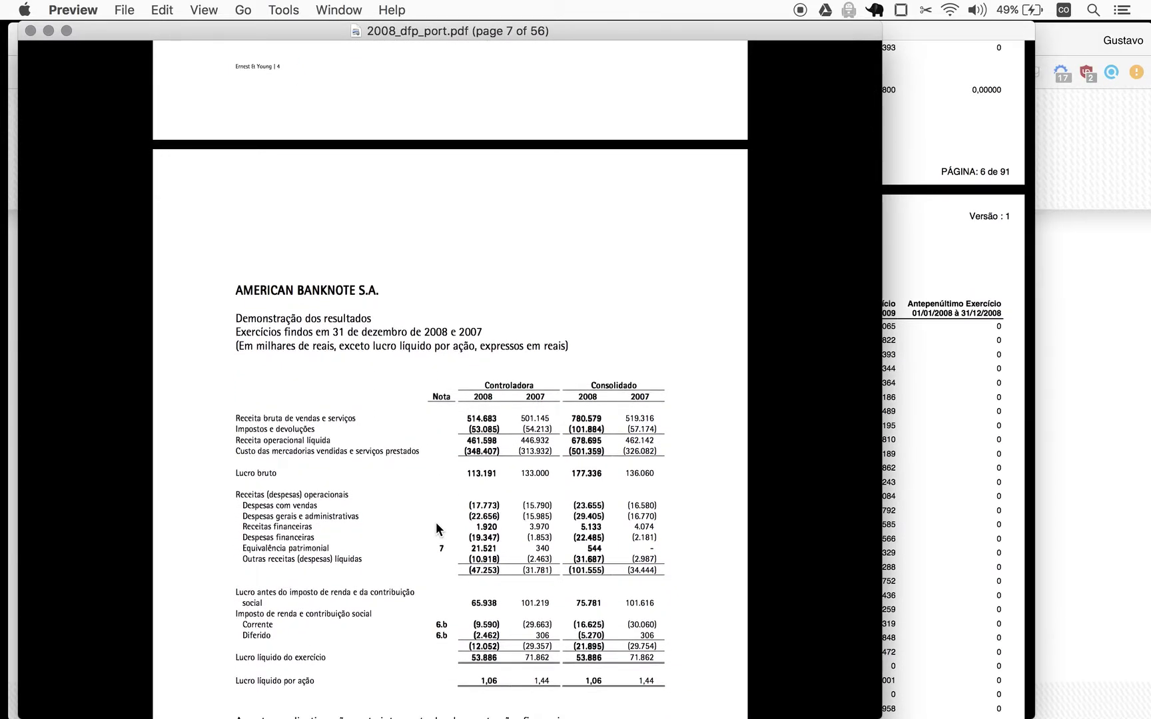
scroll(436, 524, down, 4)
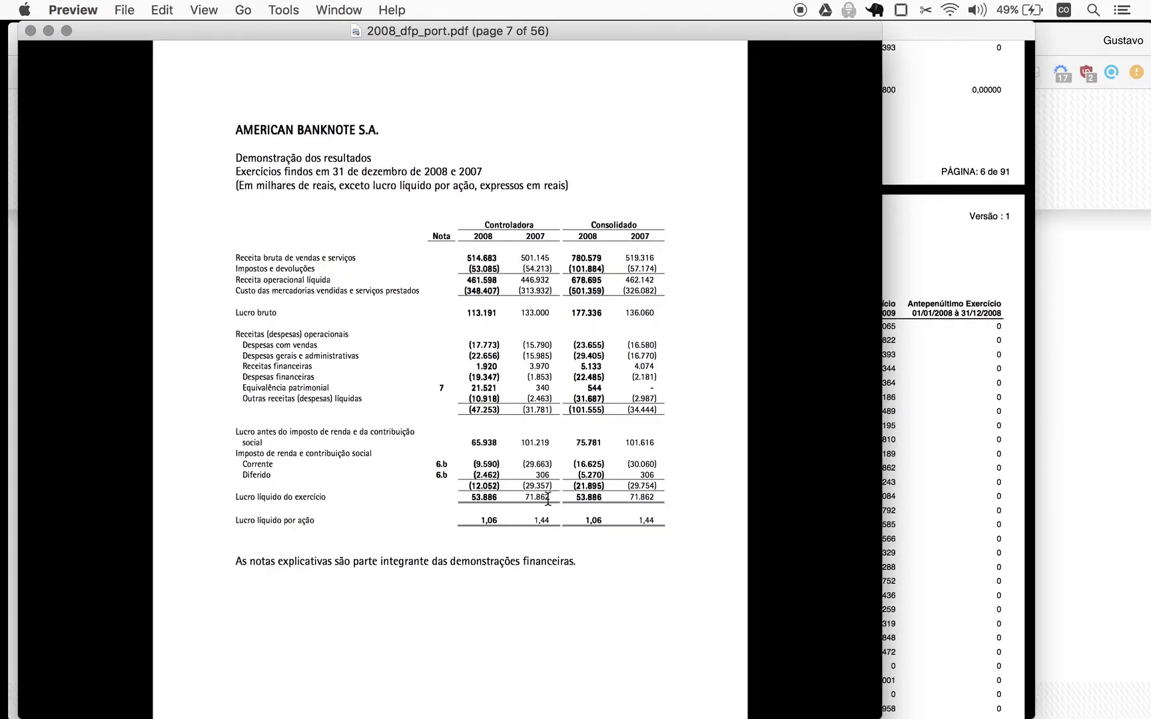
- Switch to the securities spreadsheet and enter Valid's earnings: 54 for 2008 in G635 and 72 for 2007 in G636
key(super+Tab)
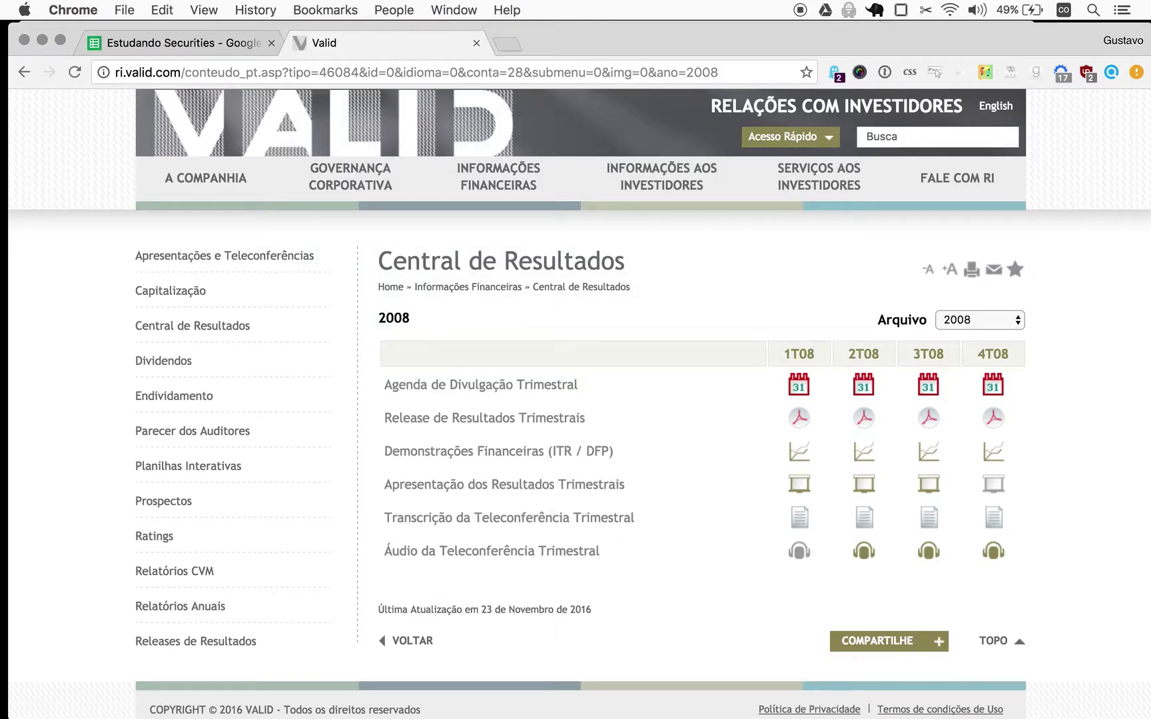
click(183, 44)
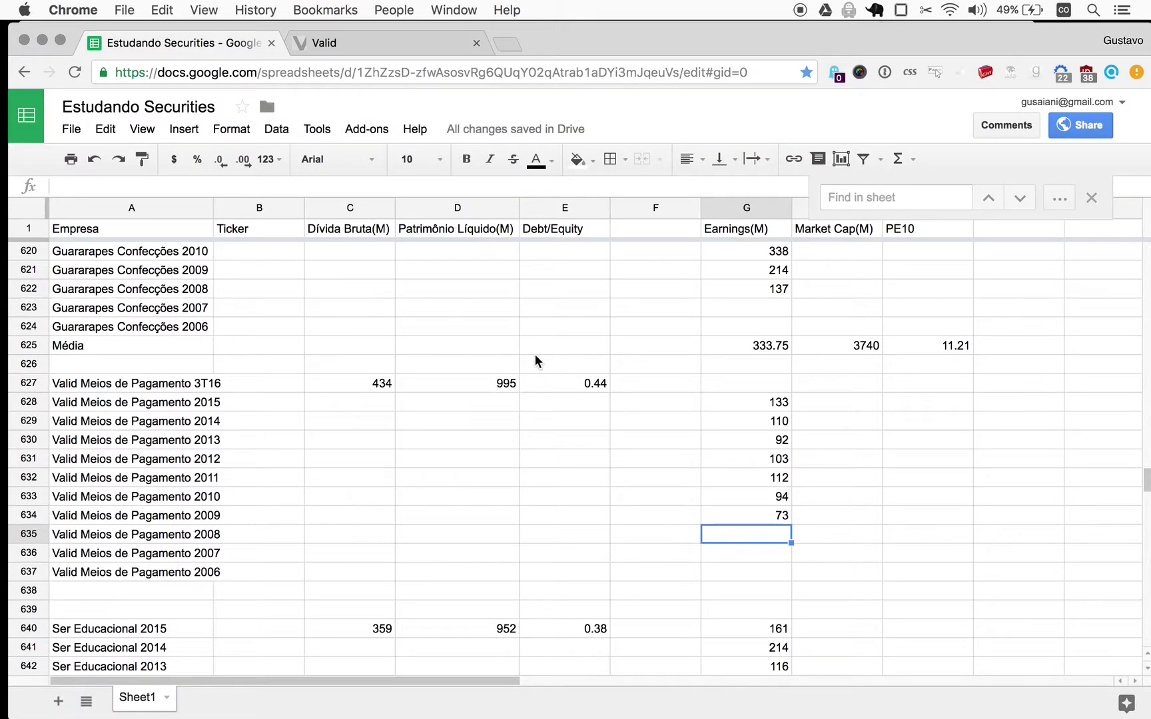
text(54)
key(Return)
text(72)
key(Return)
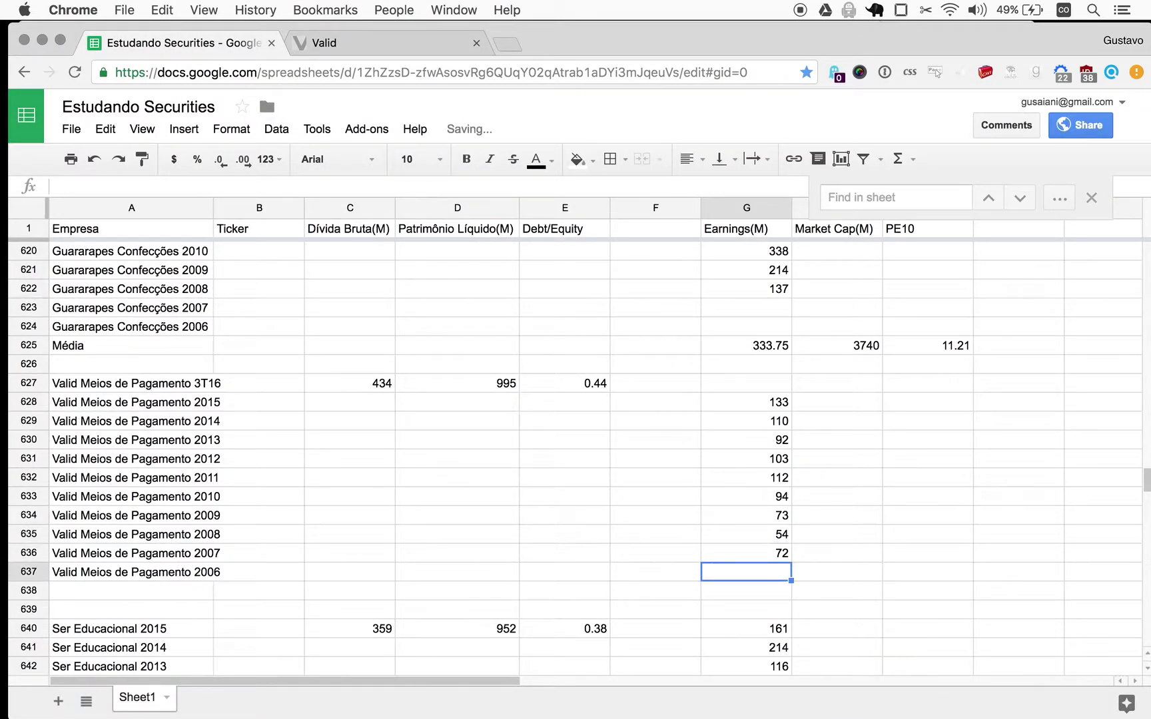
- Close the 2010 statements, open Valid's annual financial statements from the results archive for 2006, and locate the 2006 net profit
key(super+Tab)
key(super+grave)
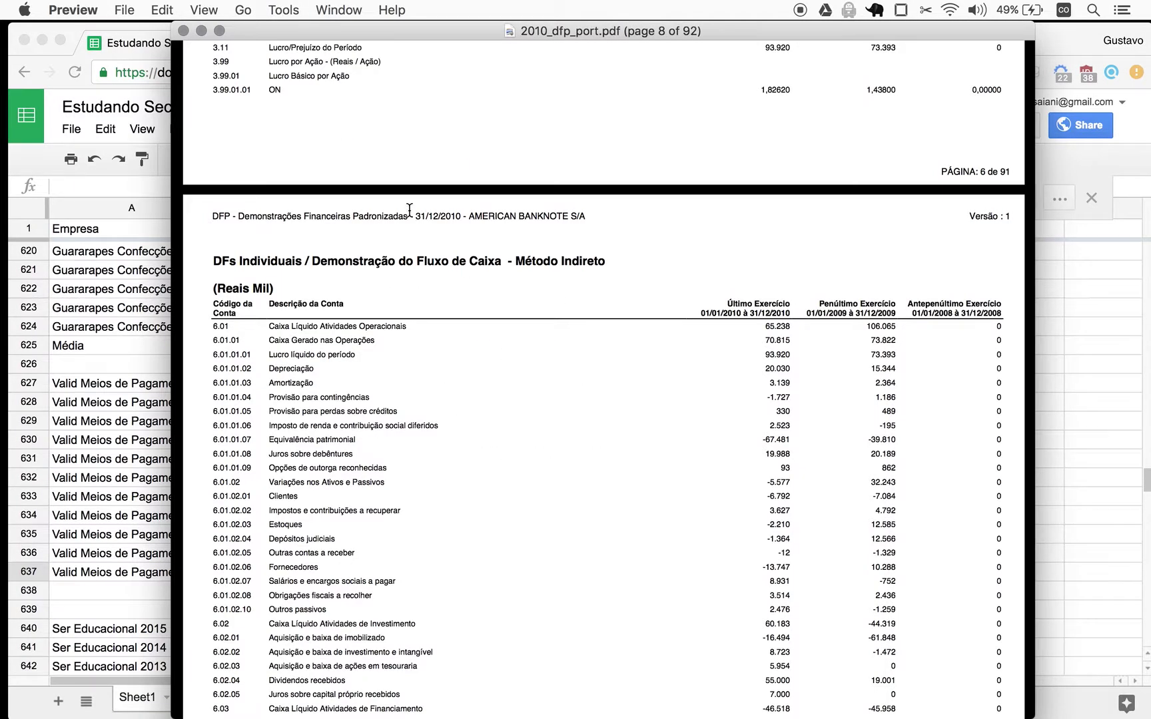
key(super+w)
click(366, 40)
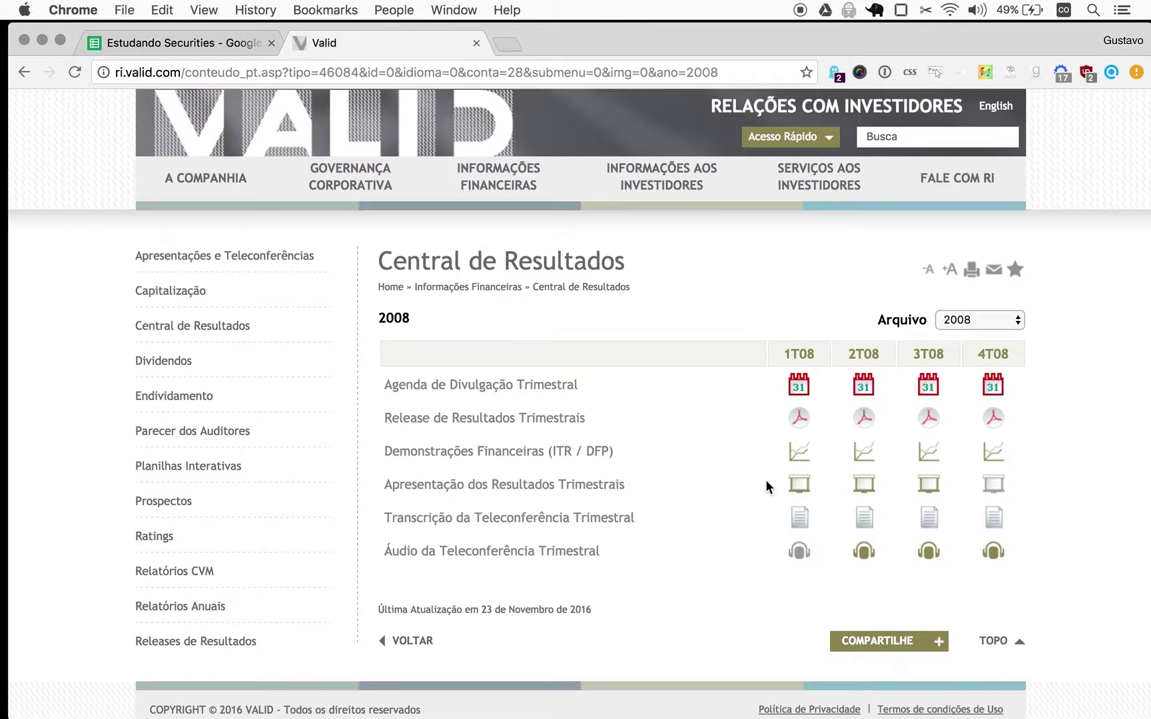
click(974, 321)
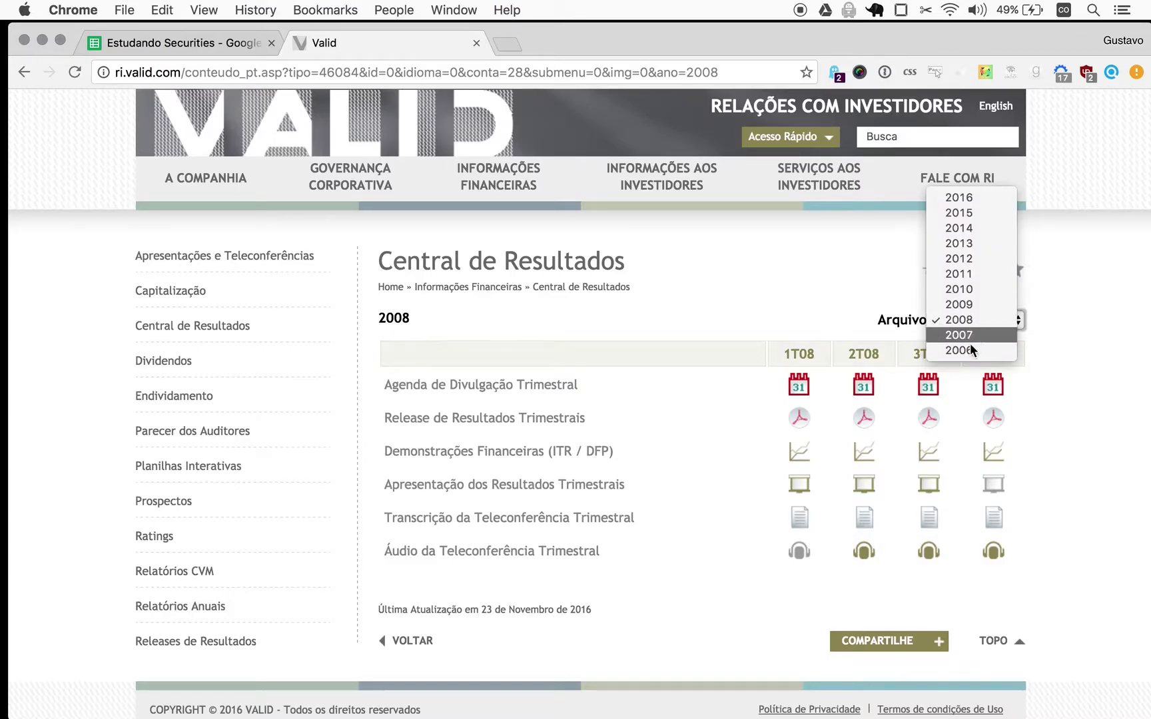
click(968, 351)
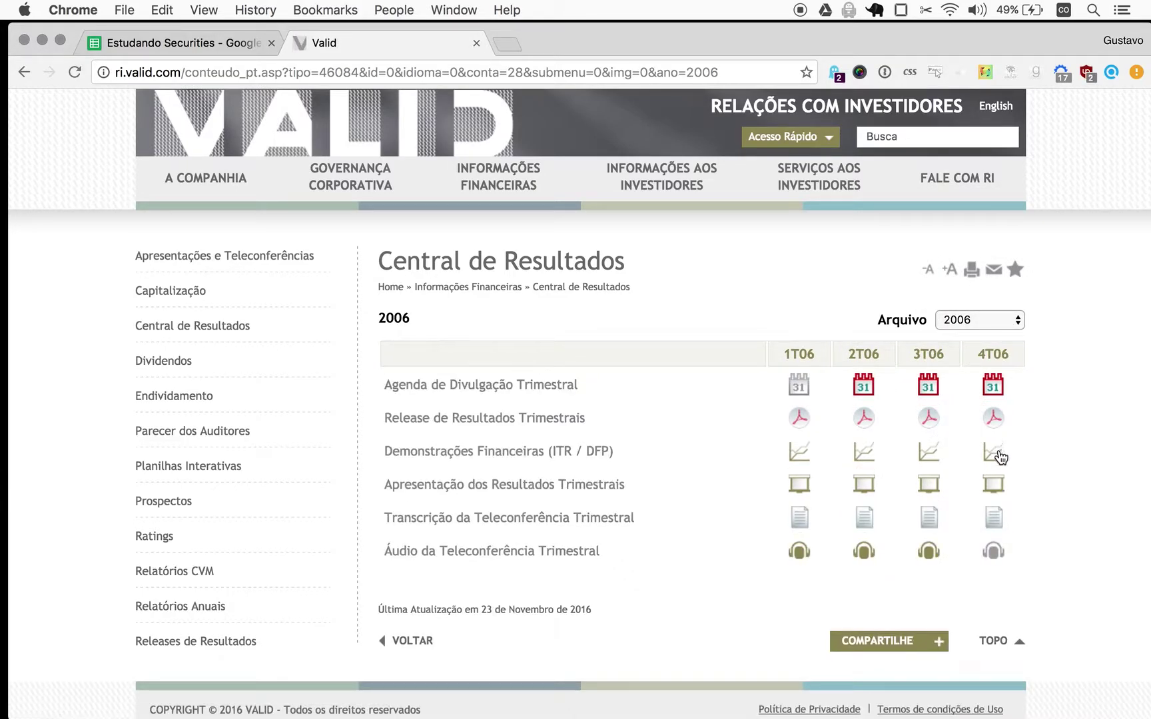
click(997, 457)
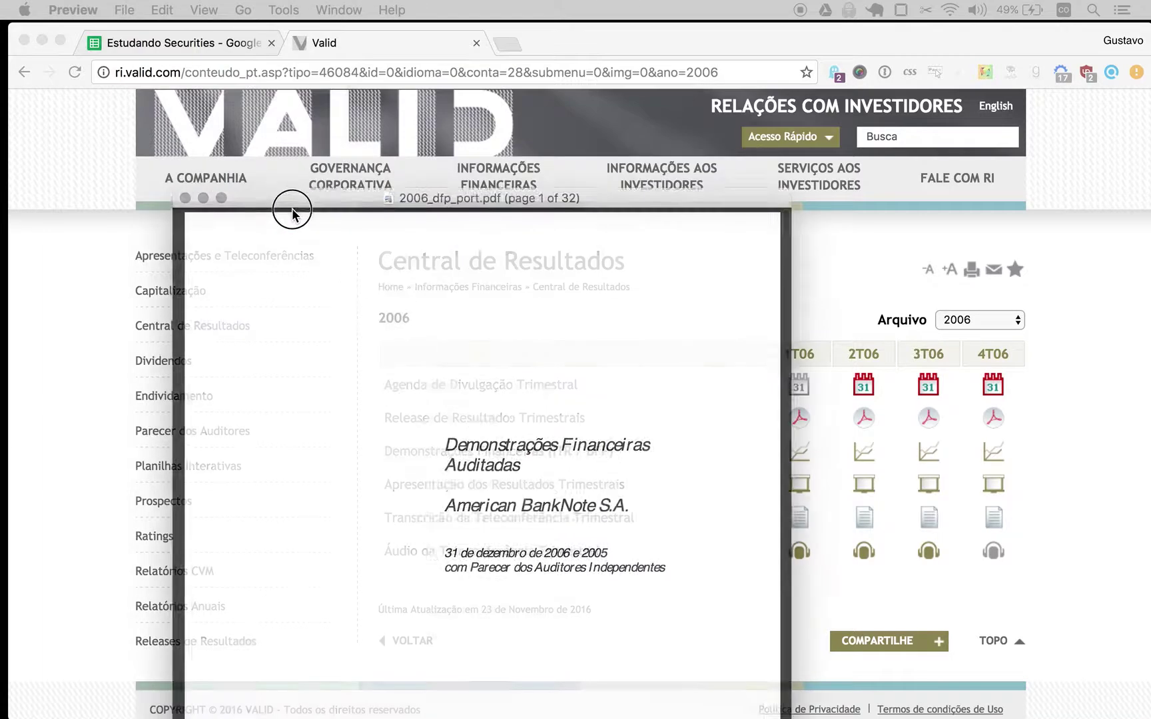
scroll(463, 458, down, 20)
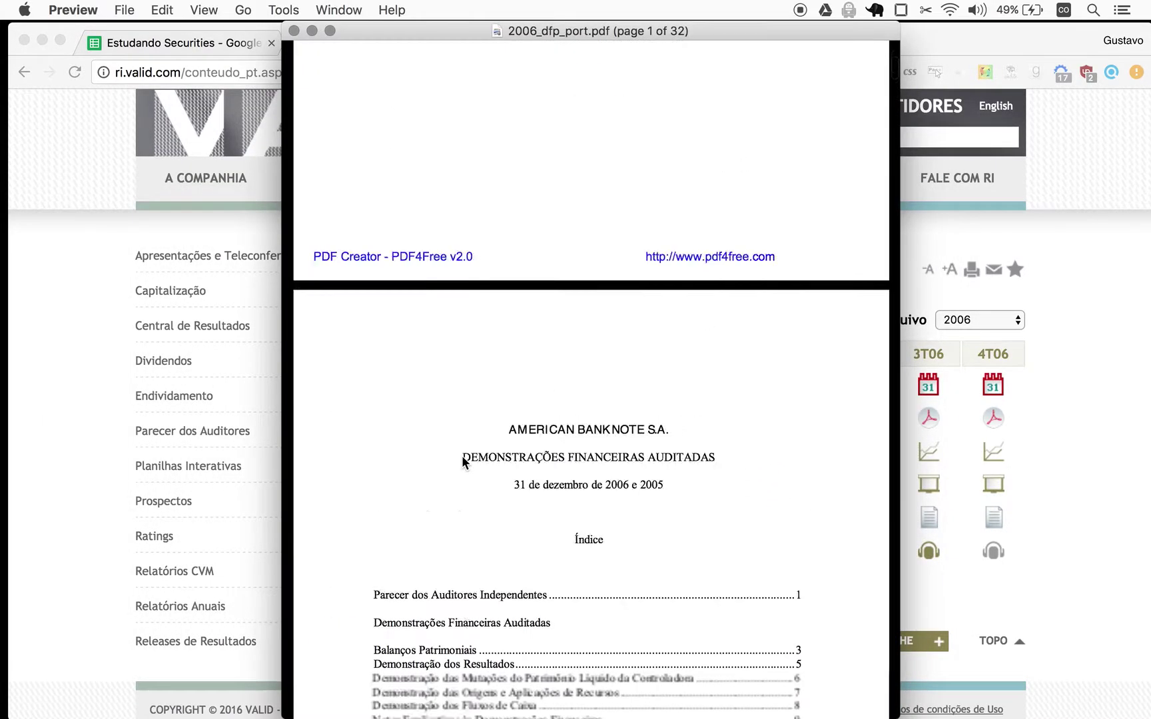
scroll(462, 455, up, 5)
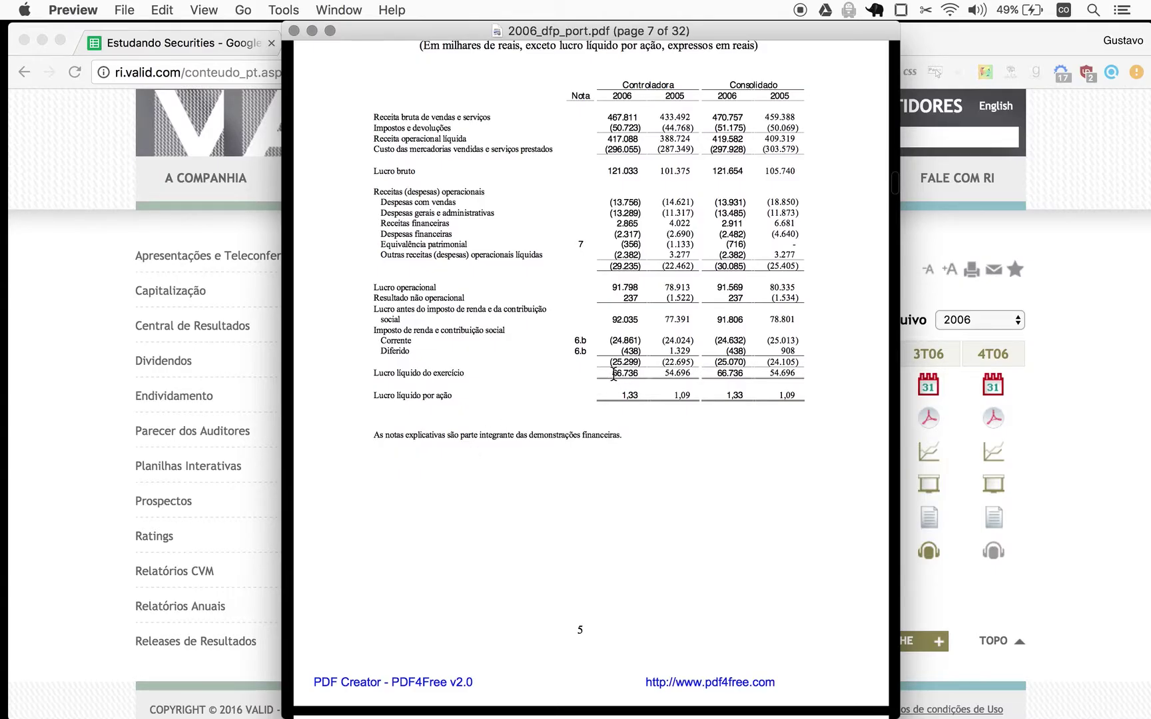
- Switch to the securities spreadsheet and enter 67 as Valid's 2006 earnings in G637
key(super+Tab)
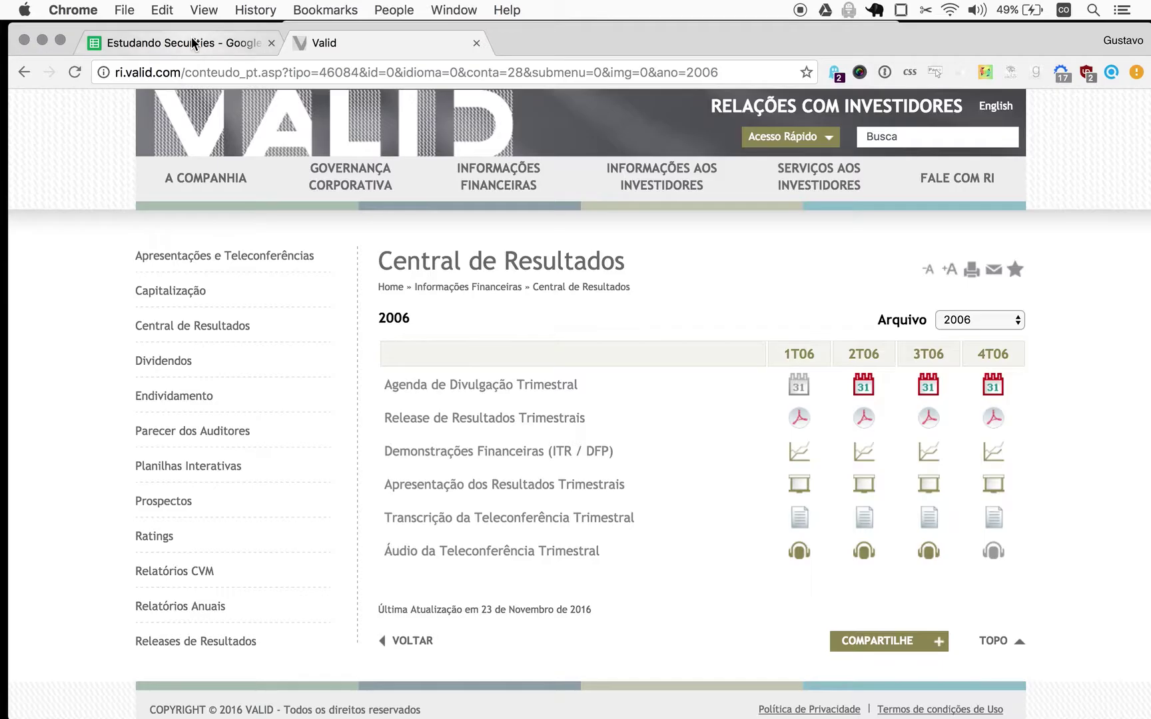
click(125, 43)
text(67)
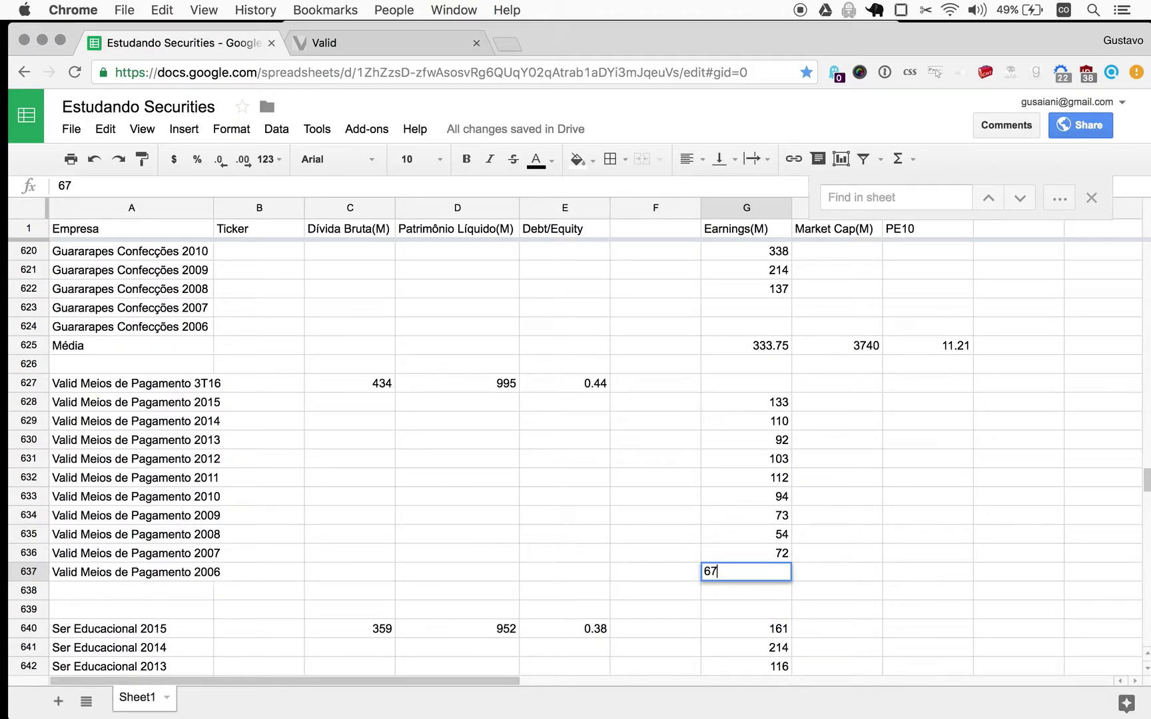
key(Return)
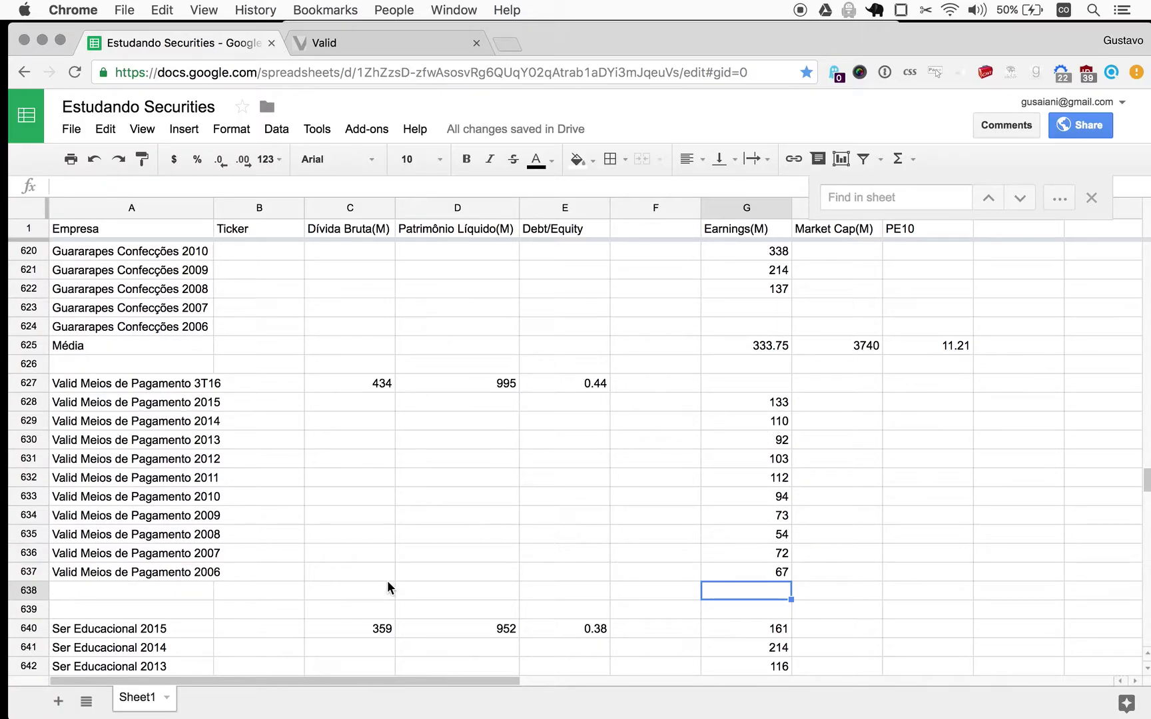
- Label the row below Valid Meios de Pagamento 2006 as "Média" in A638
click(145, 590)
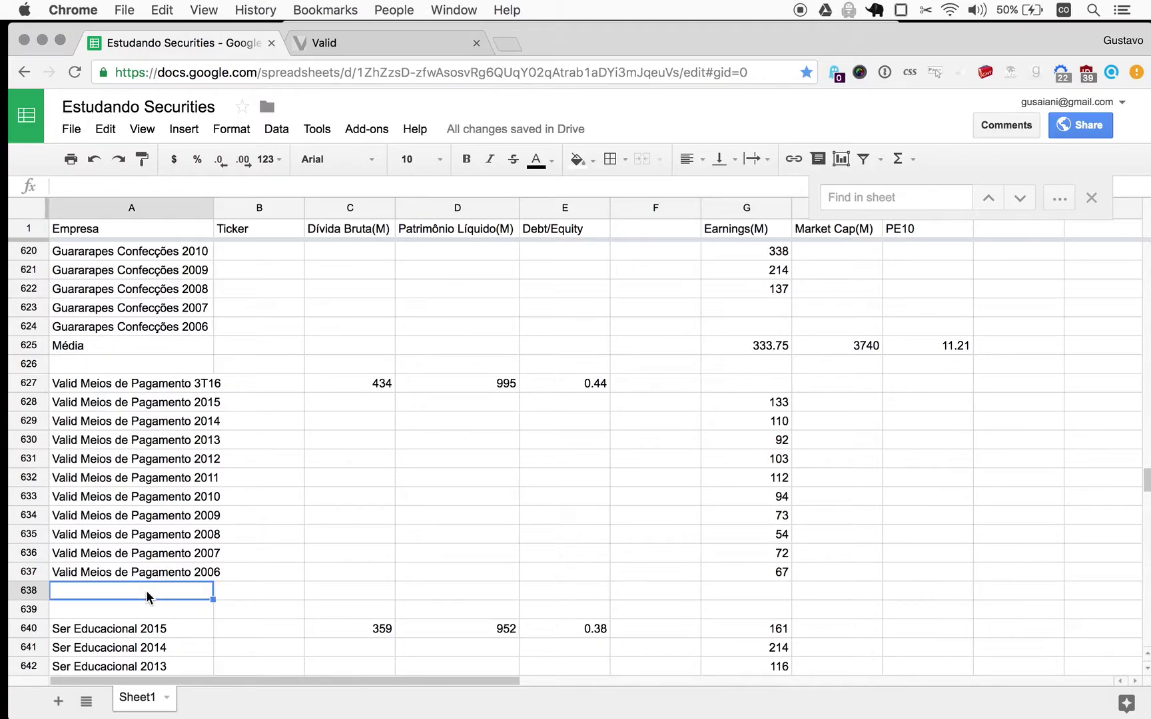
text(Média)
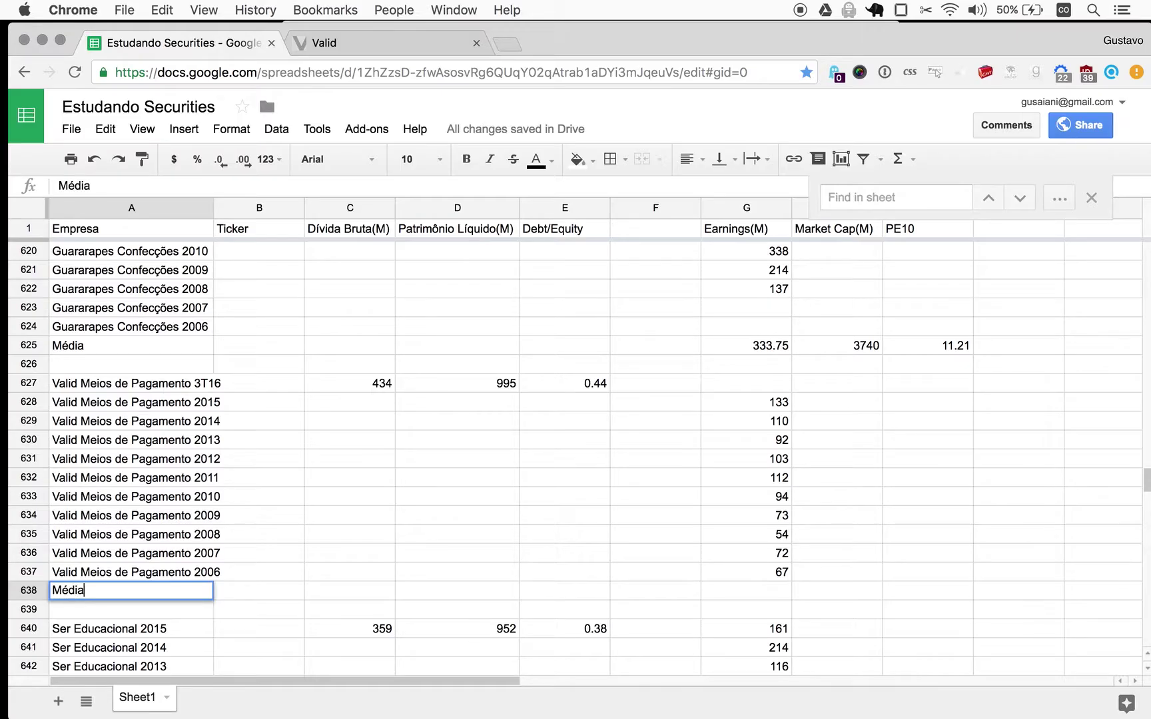
key(Return)
- Try to calculate Valid's average earnings in G638 with an AVERAGE formula over G628:G638
key(Right)
key(Right)
key(Right)
key(Right)
key(Right)
key(Right)
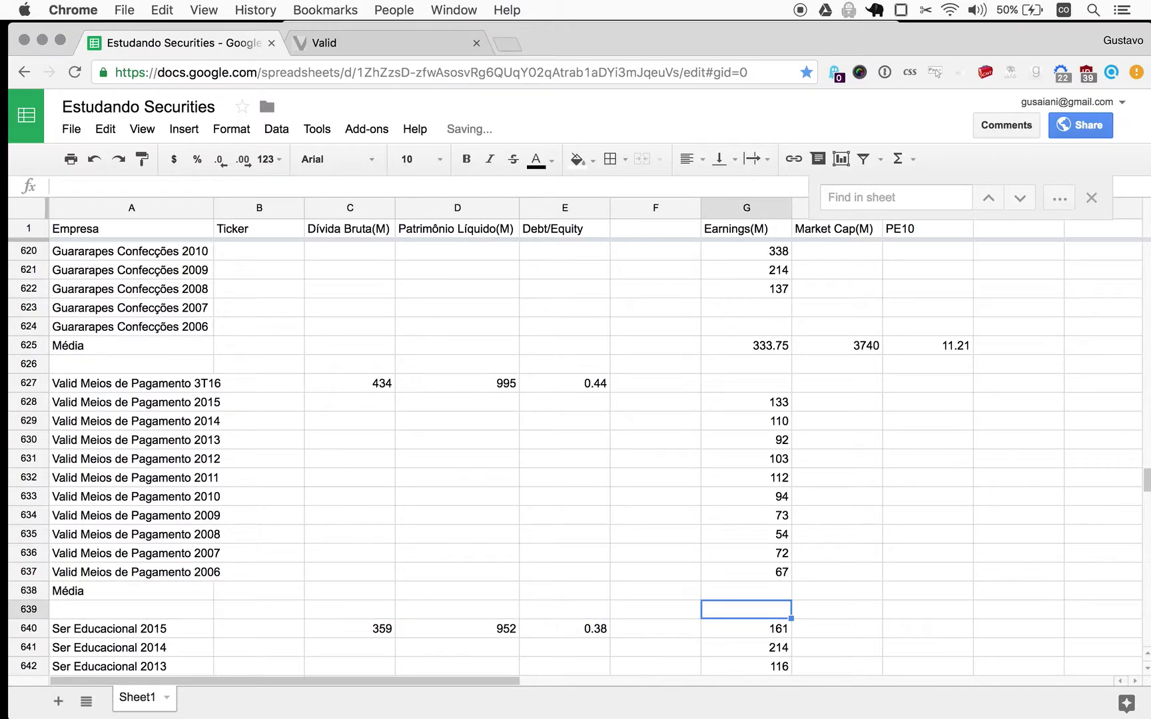
key(Up)
key(Up)
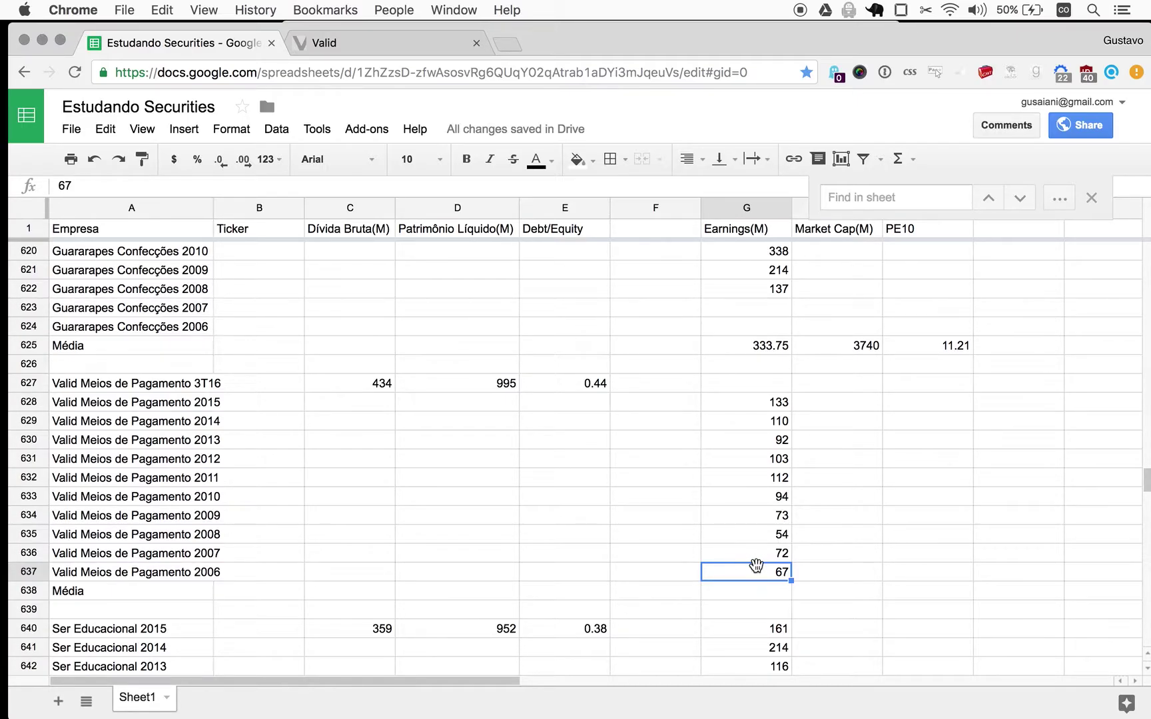
click(763, 596)
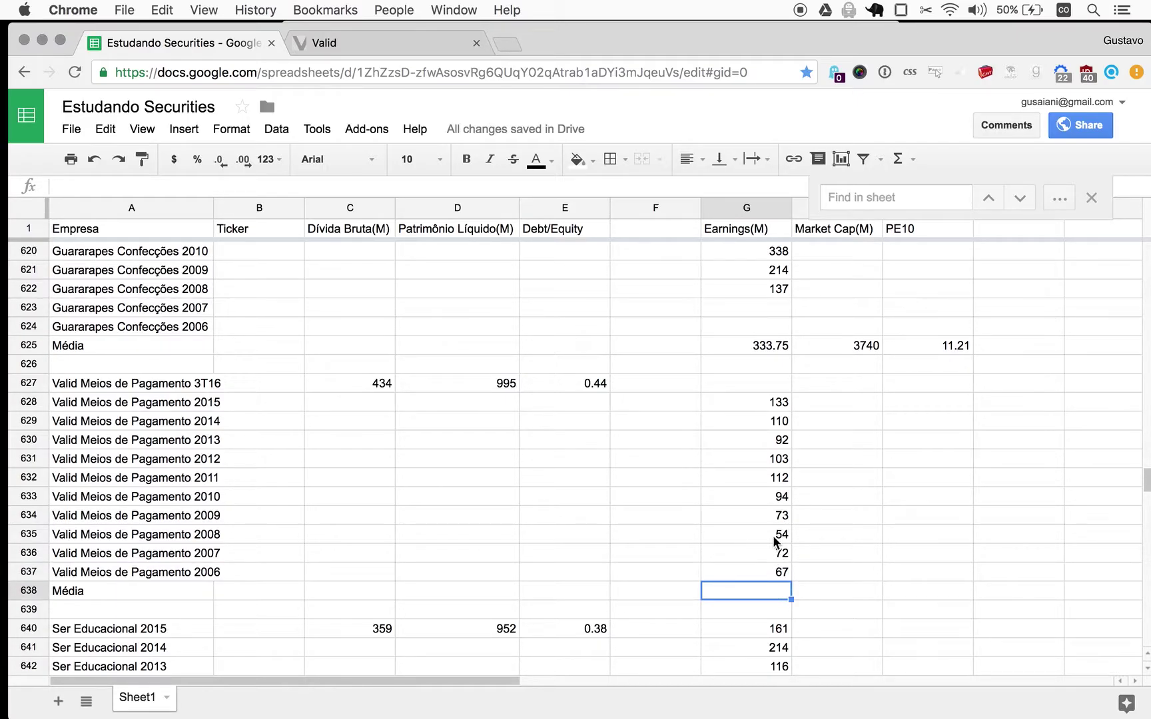
click(899, 159)
click(905, 214)
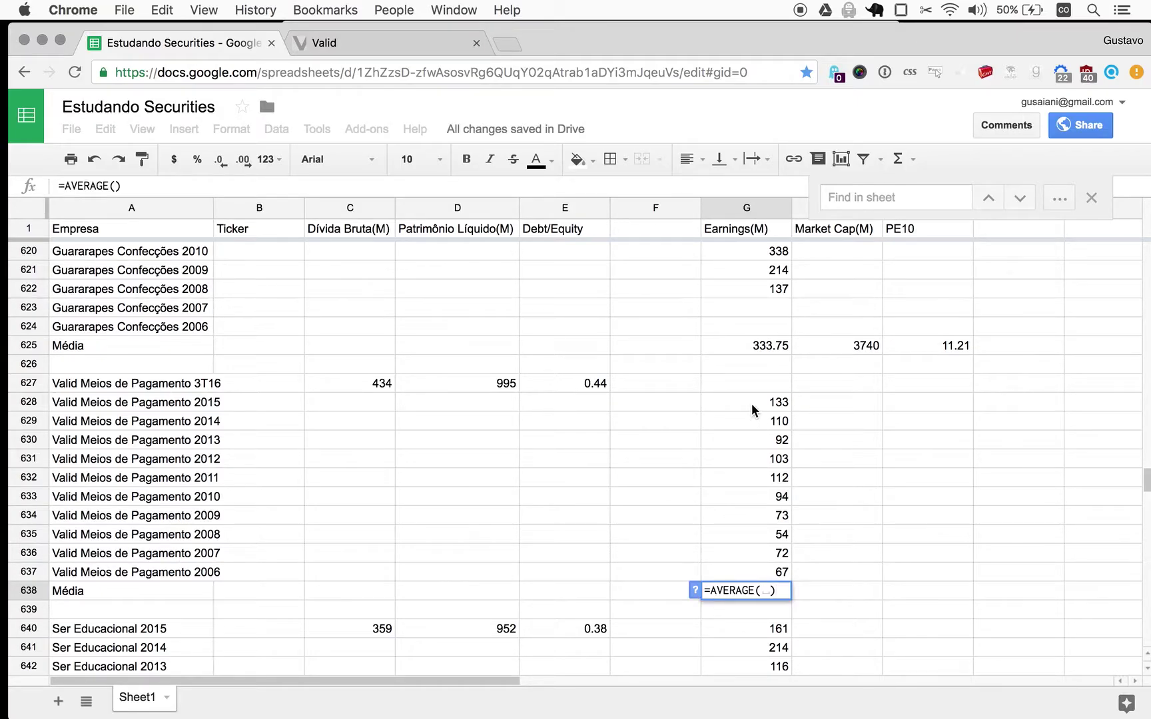
drag(752, 403, 763, 590)
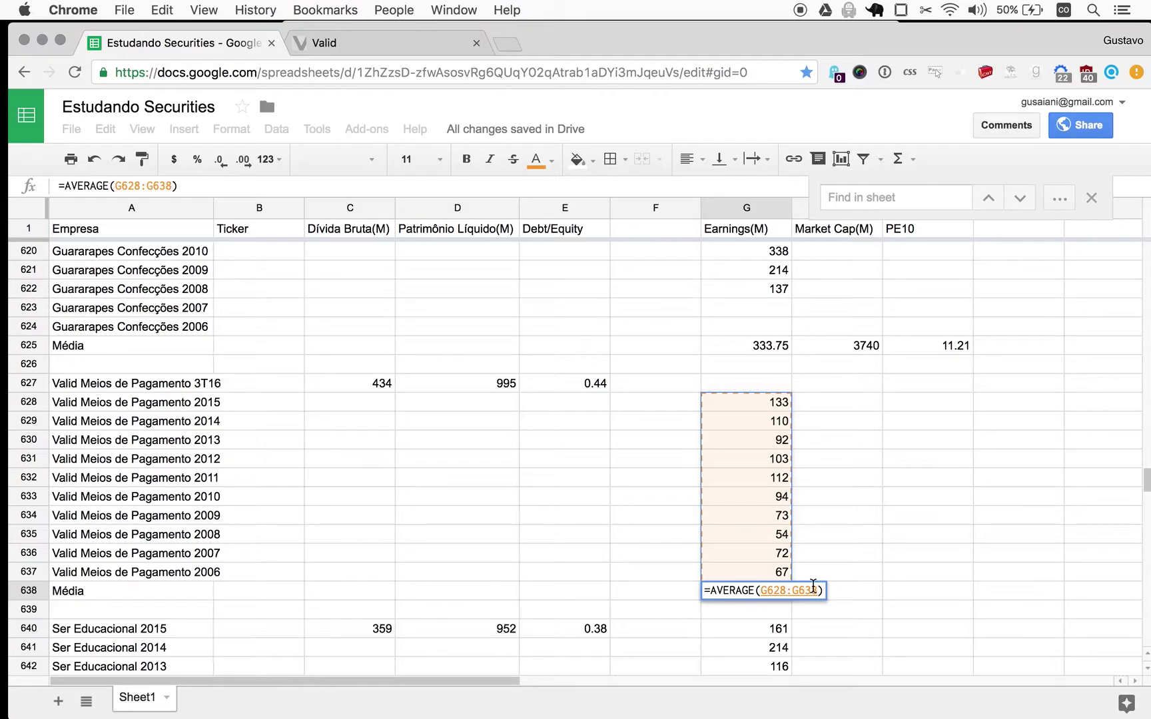
key(Return)
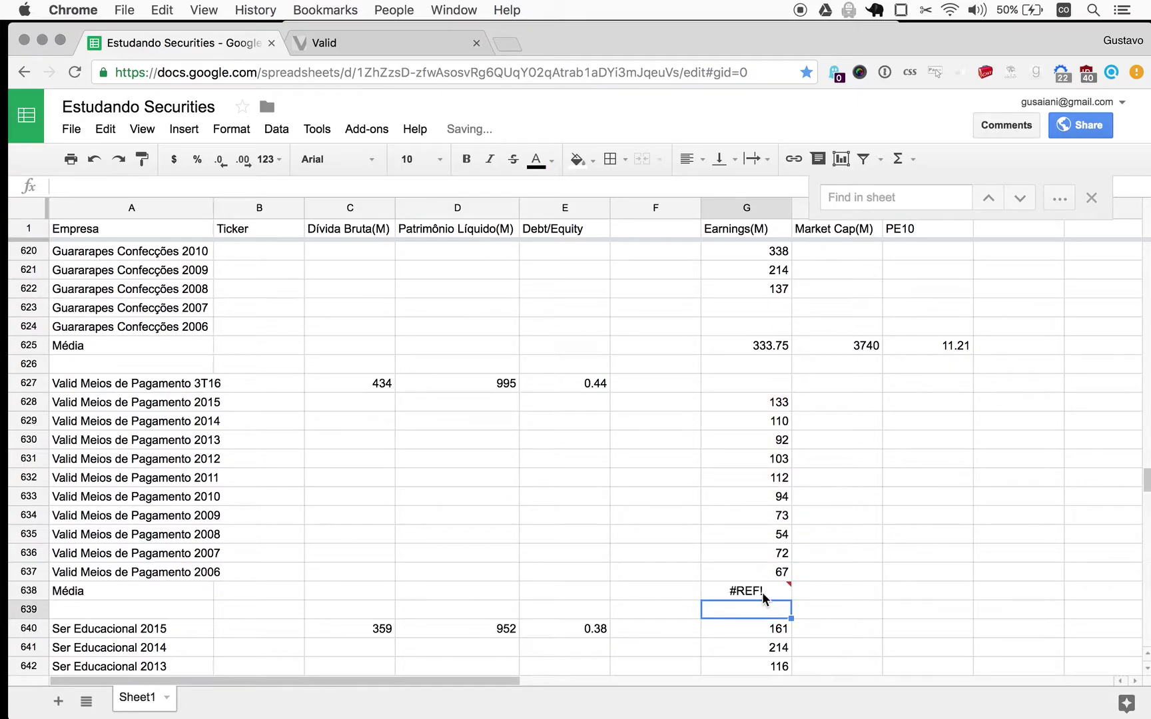
- Calculate Valid's average earnings in G638 with an AVERAGE formula over G628:G637, and dismiss the sheet search bar
click(761, 591)
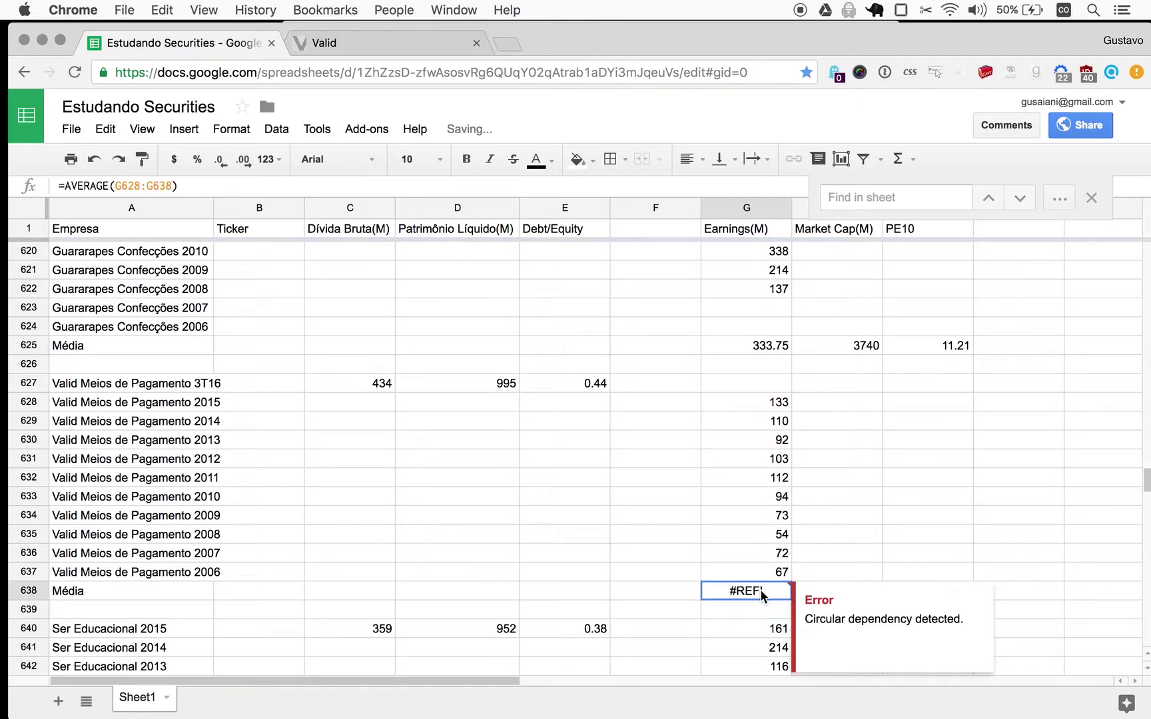
click(898, 159)
click(918, 213)
drag(738, 405, 739, 566)
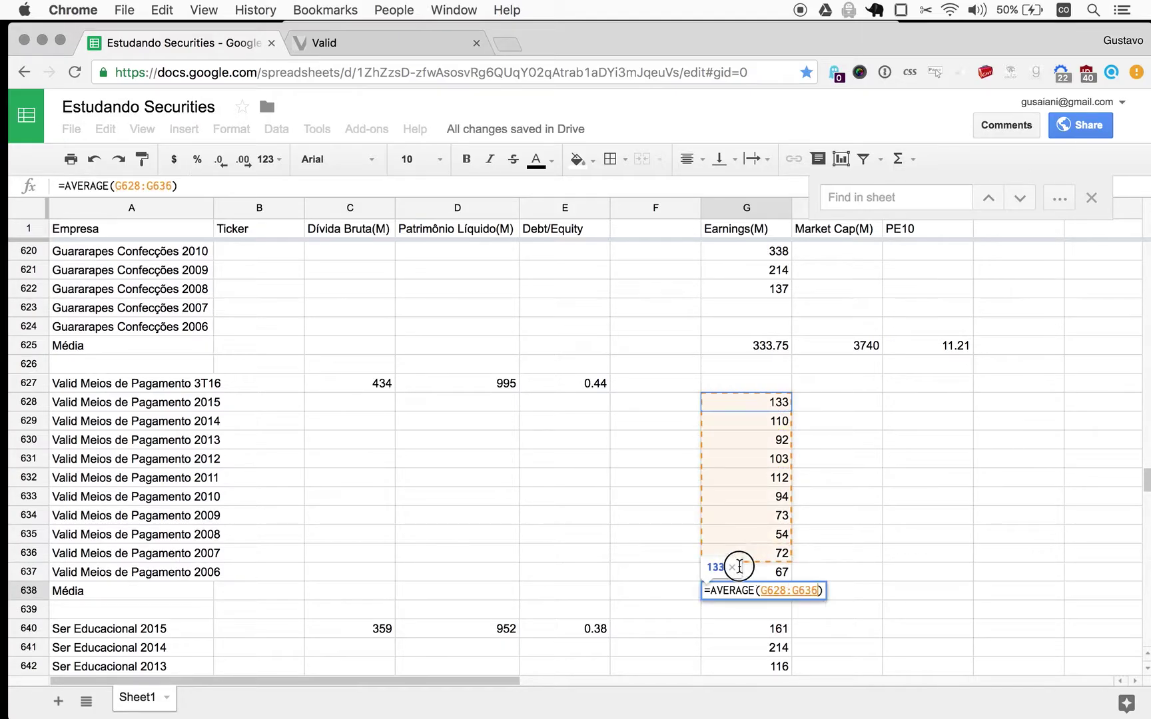
key(Return)
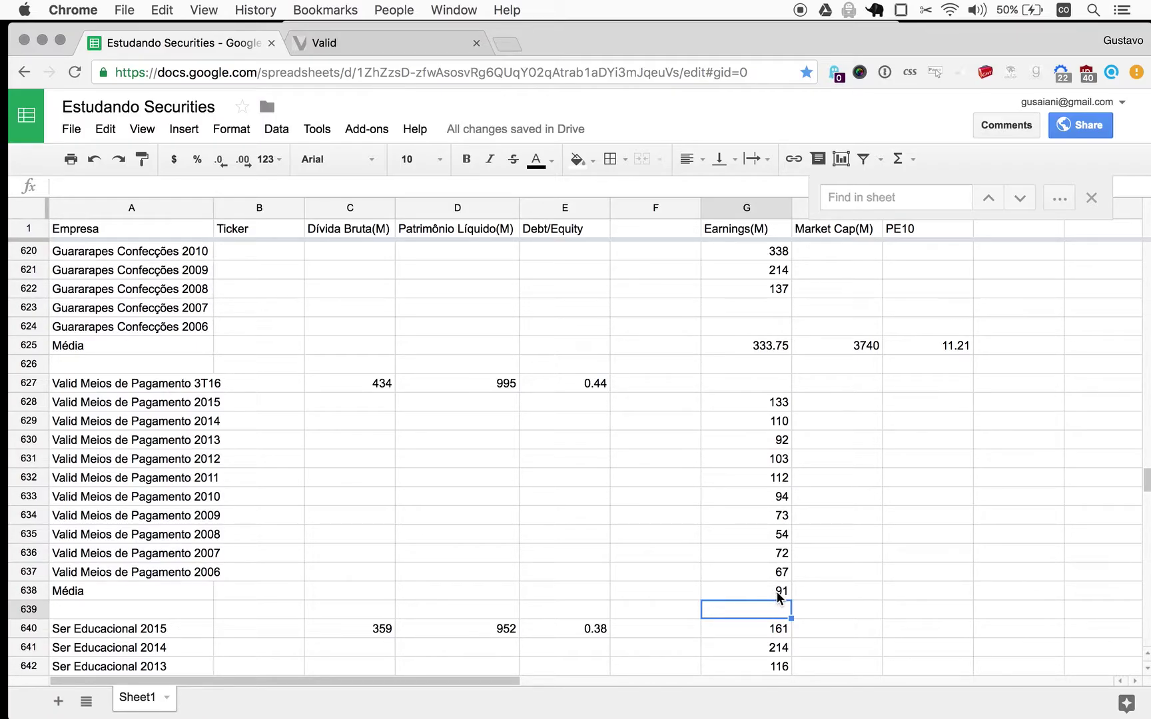
click(1090, 198)
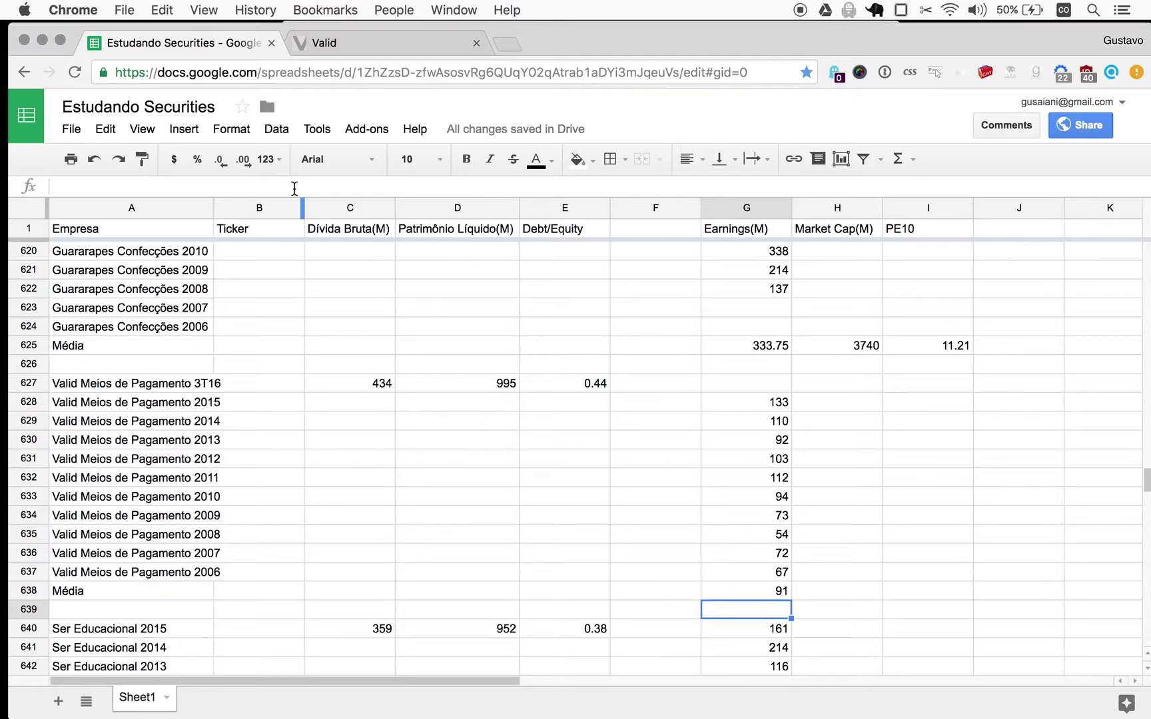
- Search Google in a new tab for "valid soluções ticker" and highlight the market cap and the ticker symbol in the stock summary
click(331, 44)
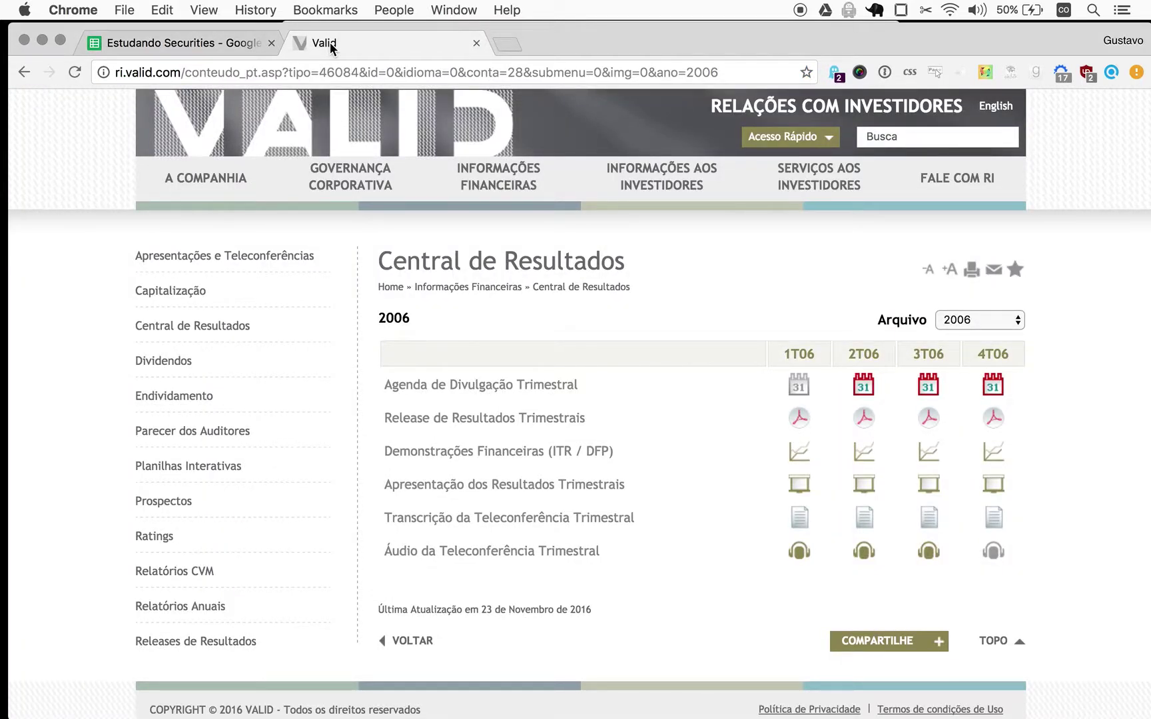
key(super+t)
text(valid )
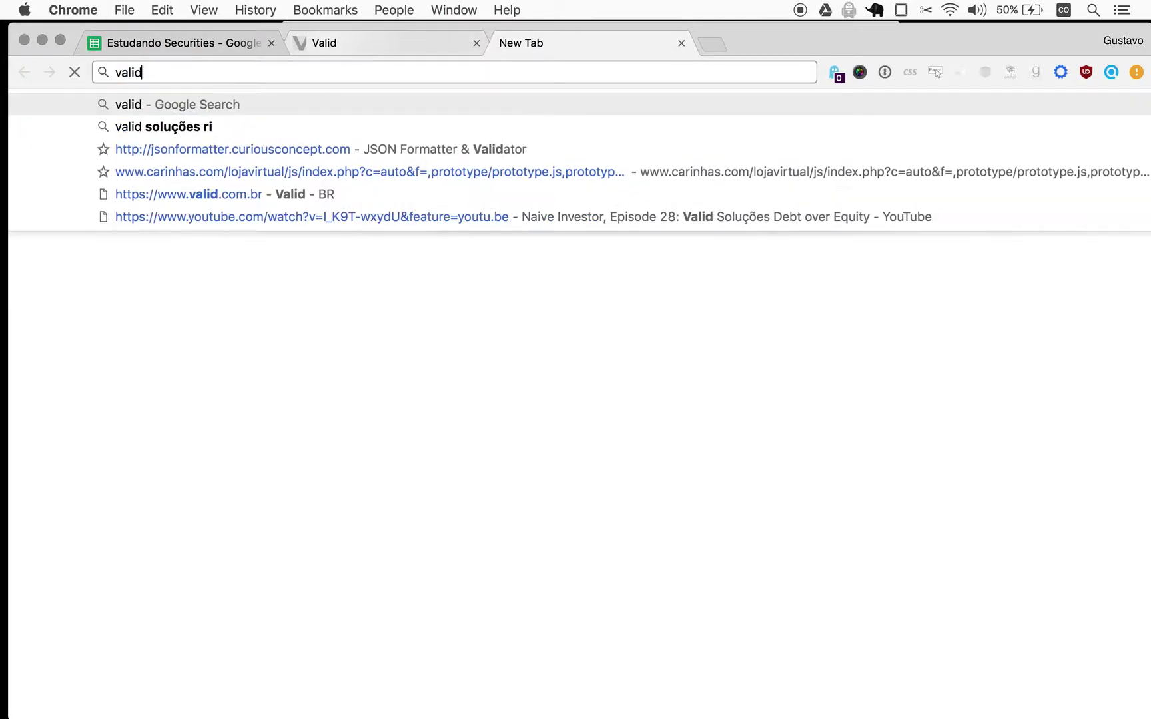
text(so)
key(Right)
key(BackSpace)
key(BackSpace)
text(ticker)
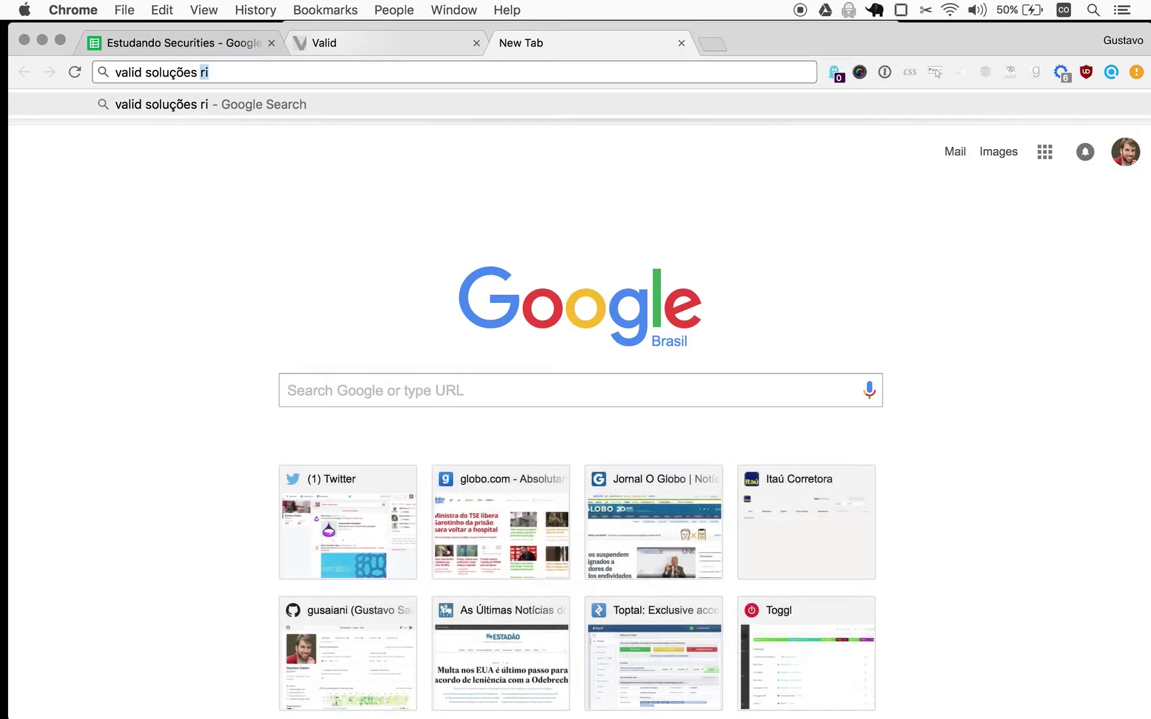
key(Return)
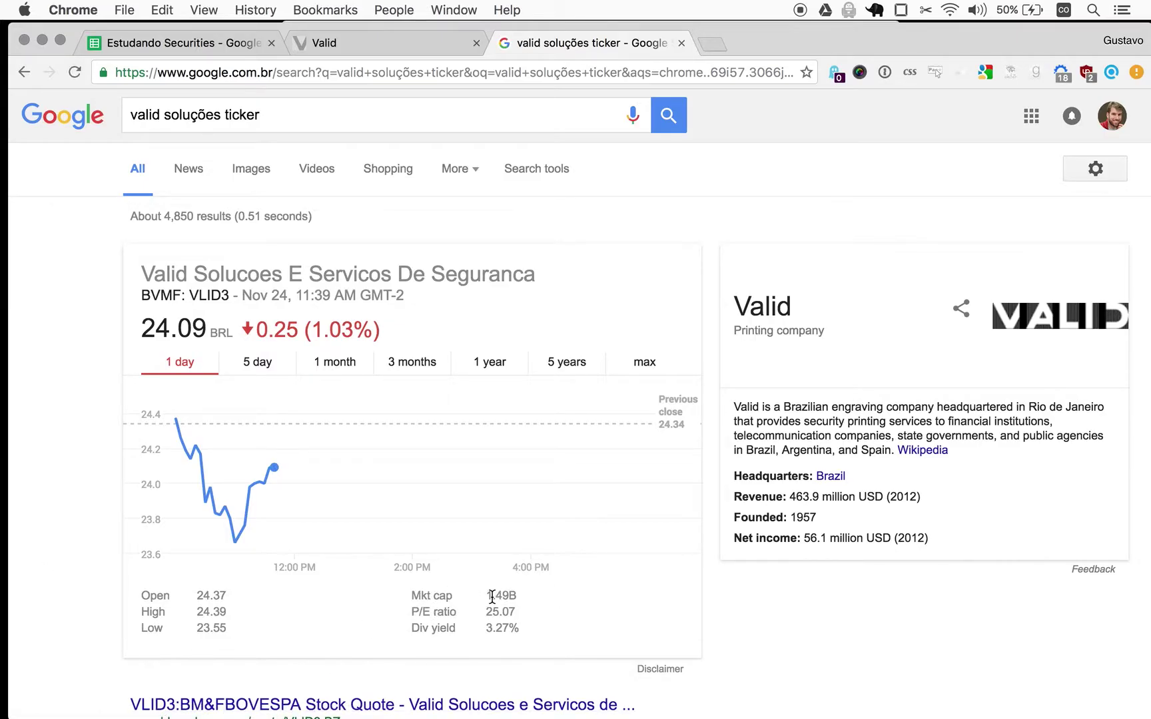
drag(486, 595, 514, 595)
drag(190, 295, 227, 295)
- Look up VLID3 on Bloomberg in a new tab and find the company's market cap on its quote page
key(super+t)
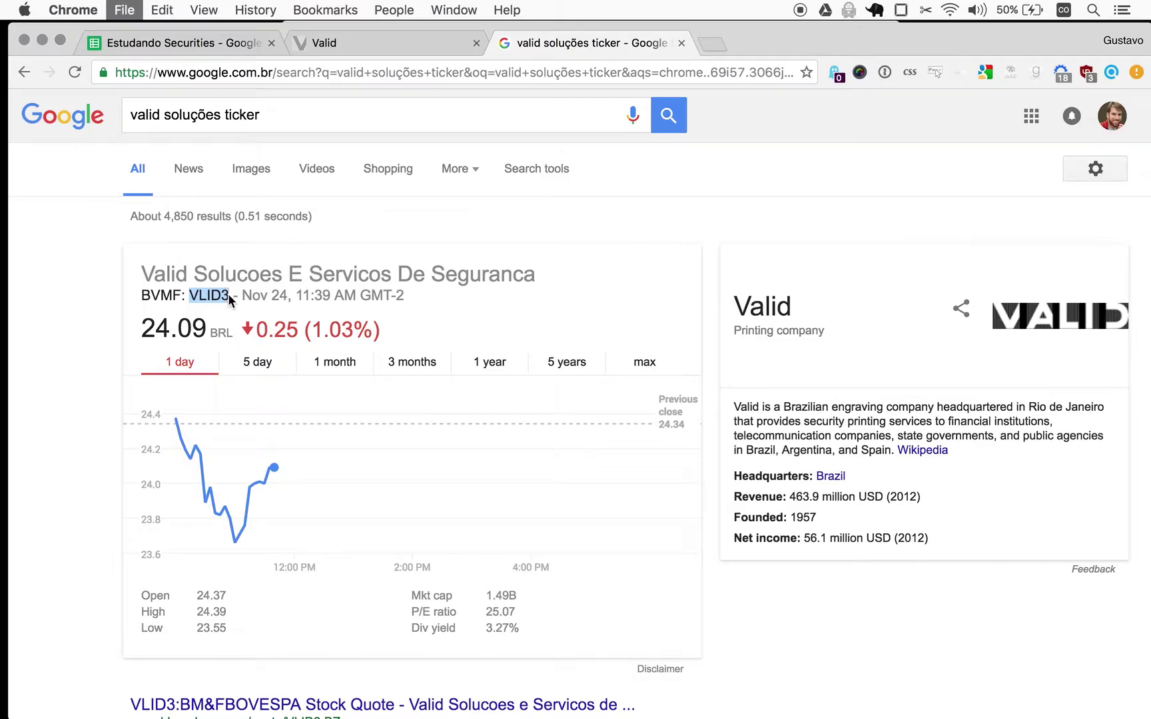
text(bloomberg )
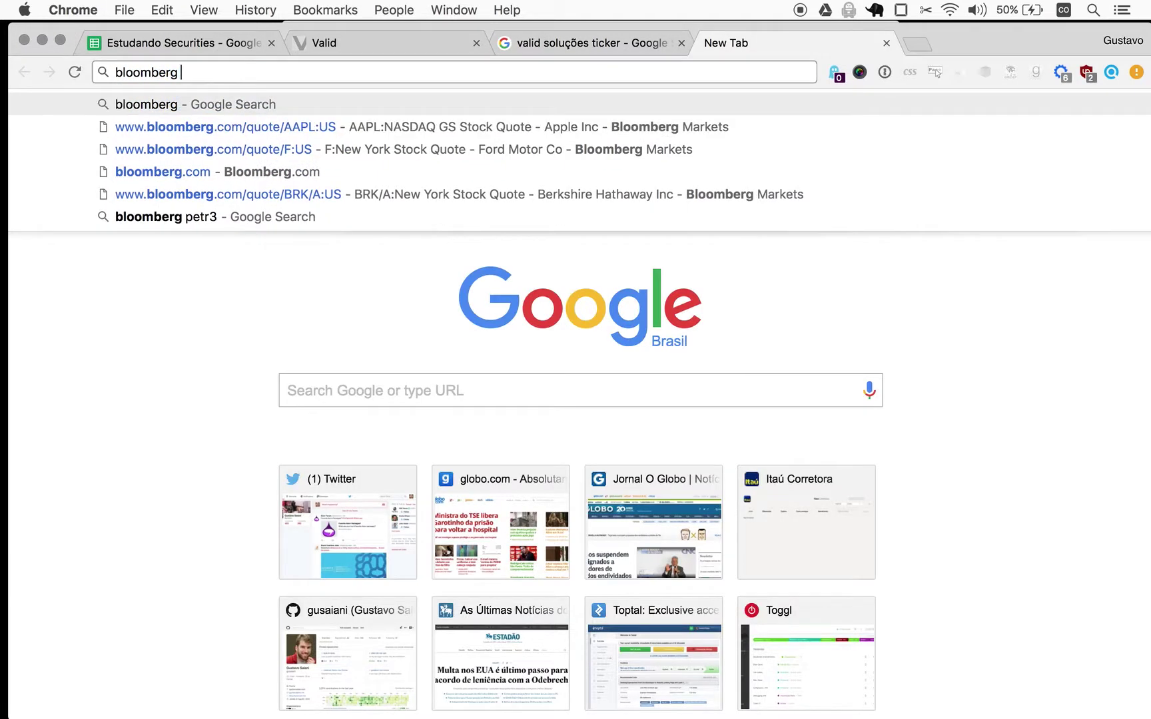
text(bloomberg bloom)
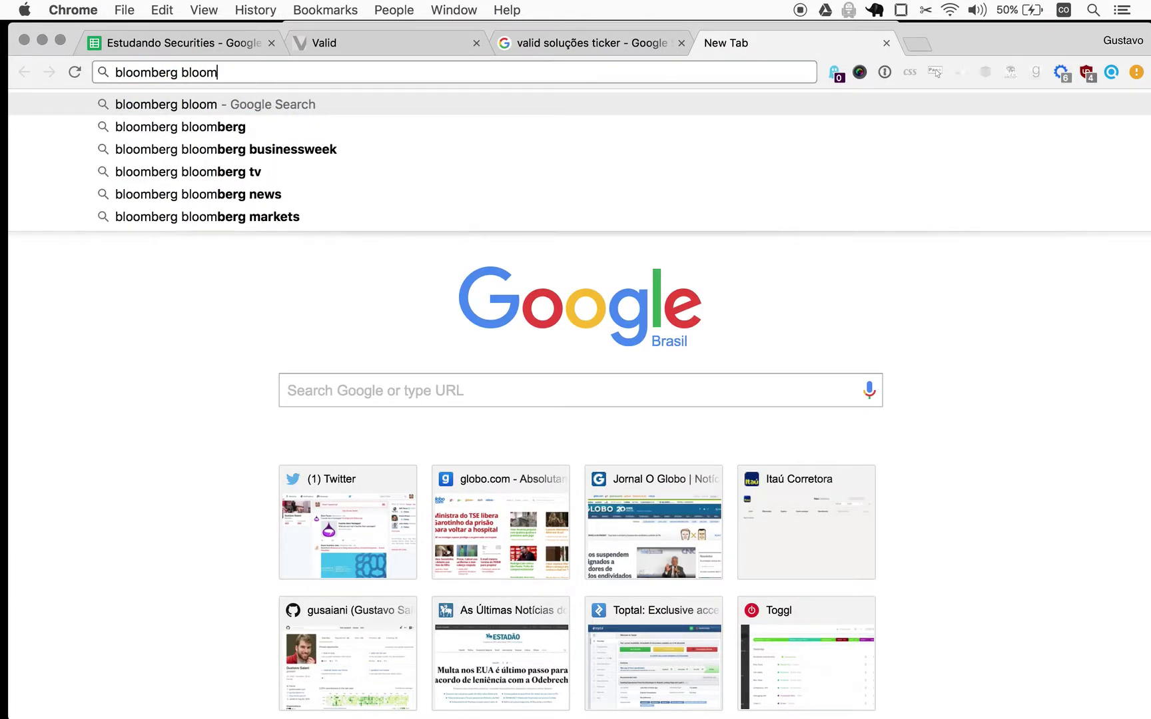
text(VLID3)
key(Return)
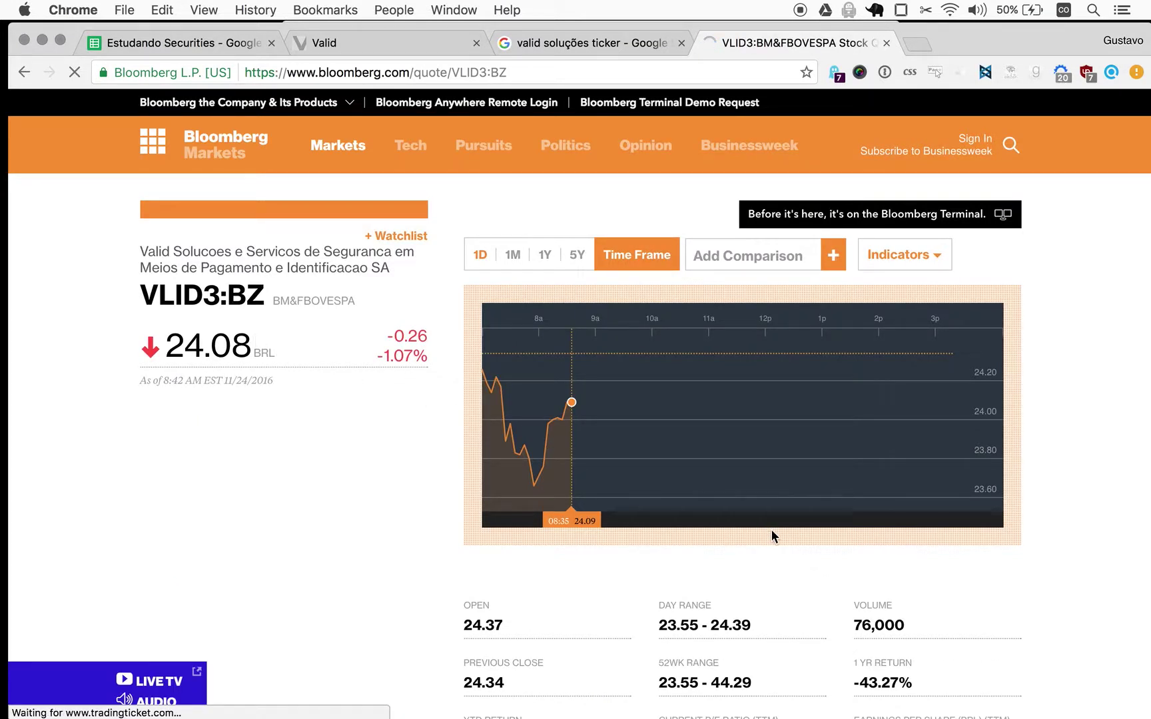
scroll(770, 534, down, 3)
scroll(400, 519, down, 2)
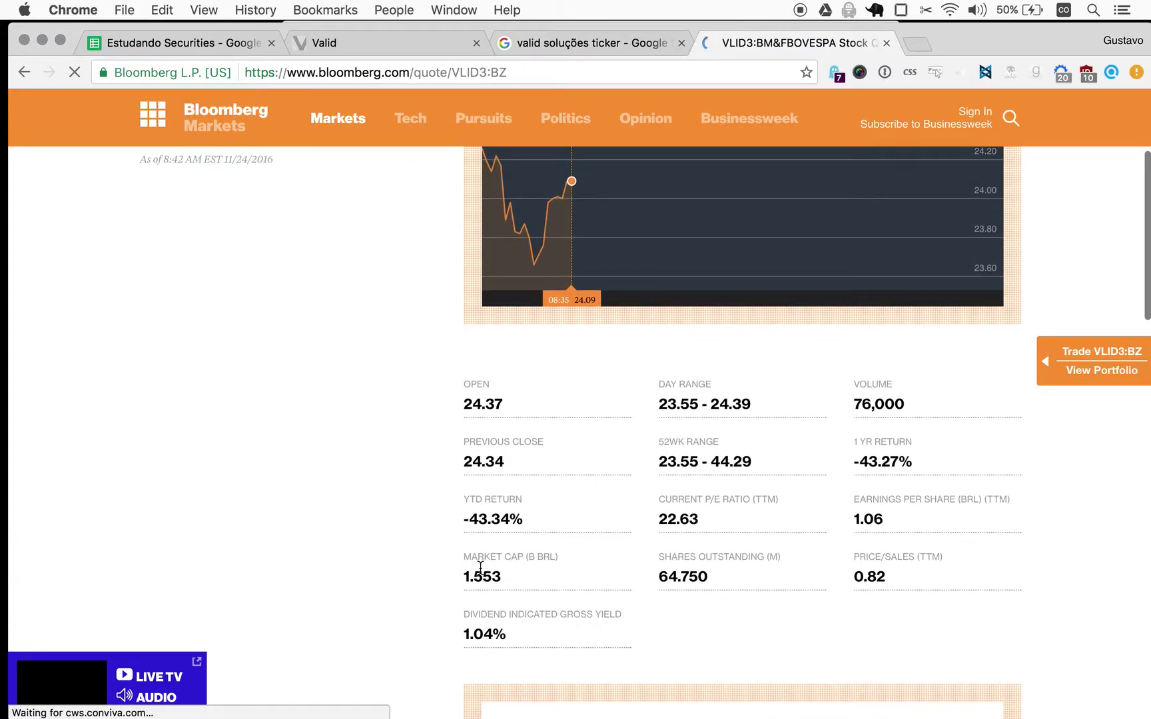
drag(509, 580, 462, 578)
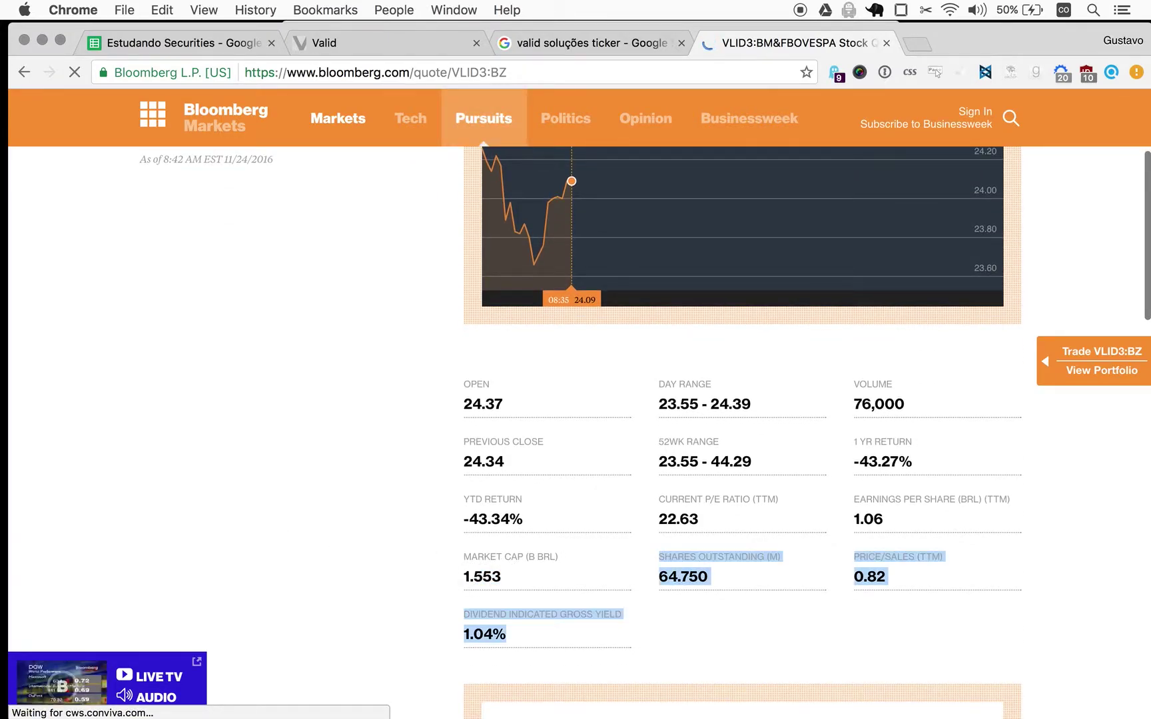
- Recheck the Google stock summary, return to the Estudando Securities spreadsheet and enter 1500 as Valid's market cap in H638
click(547, 46)
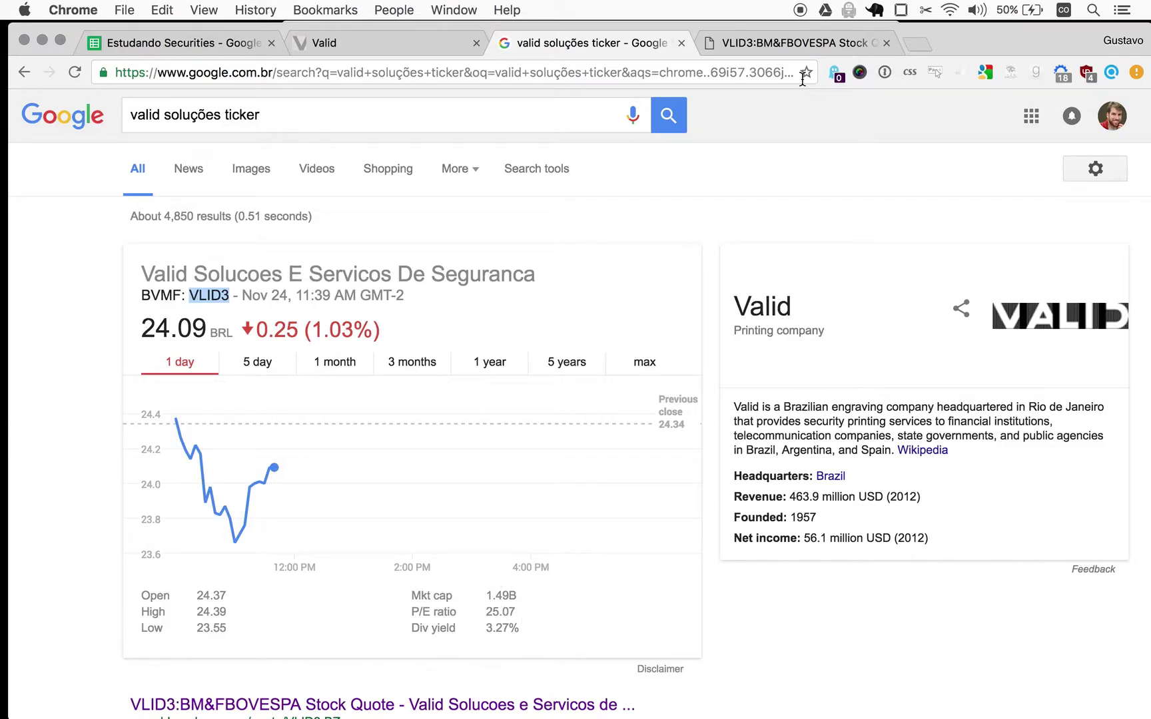
click(153, 50)
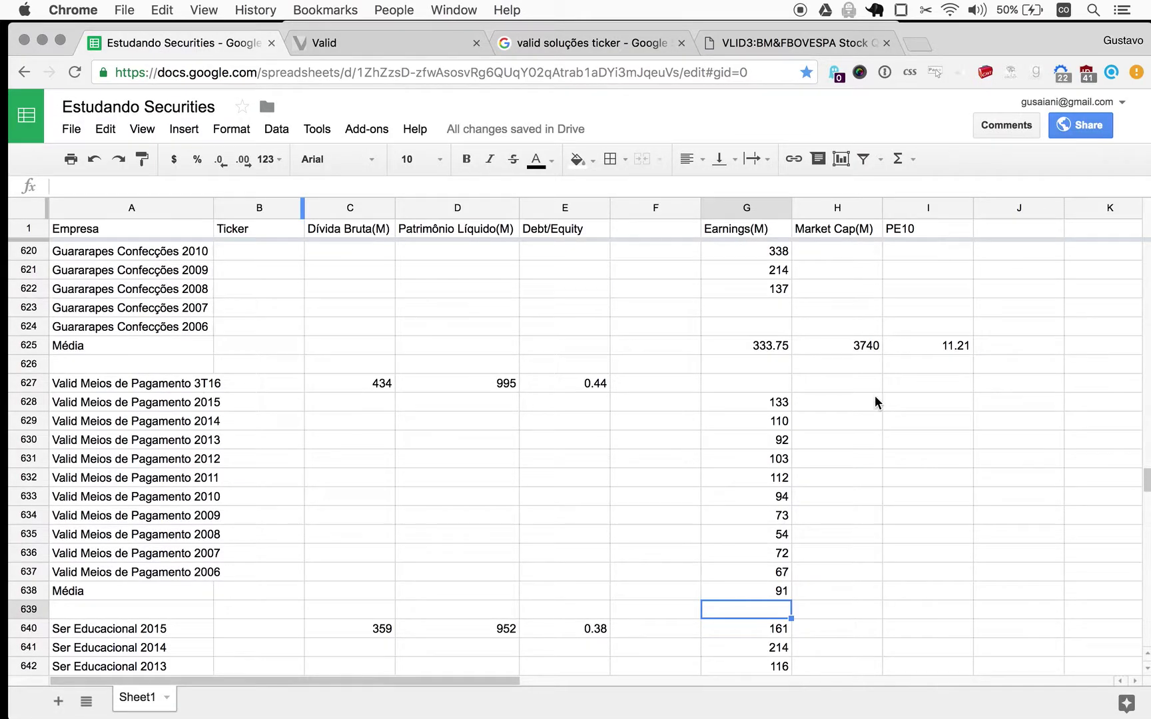
key(Right)
key(Up)
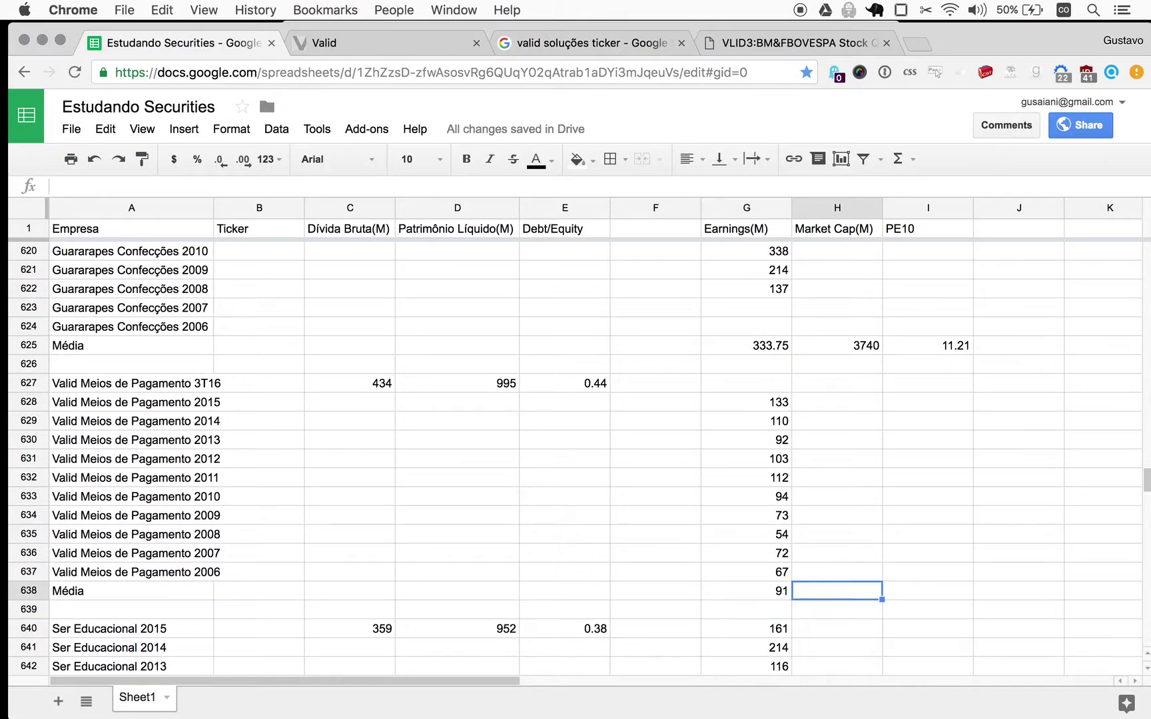
text(1500)
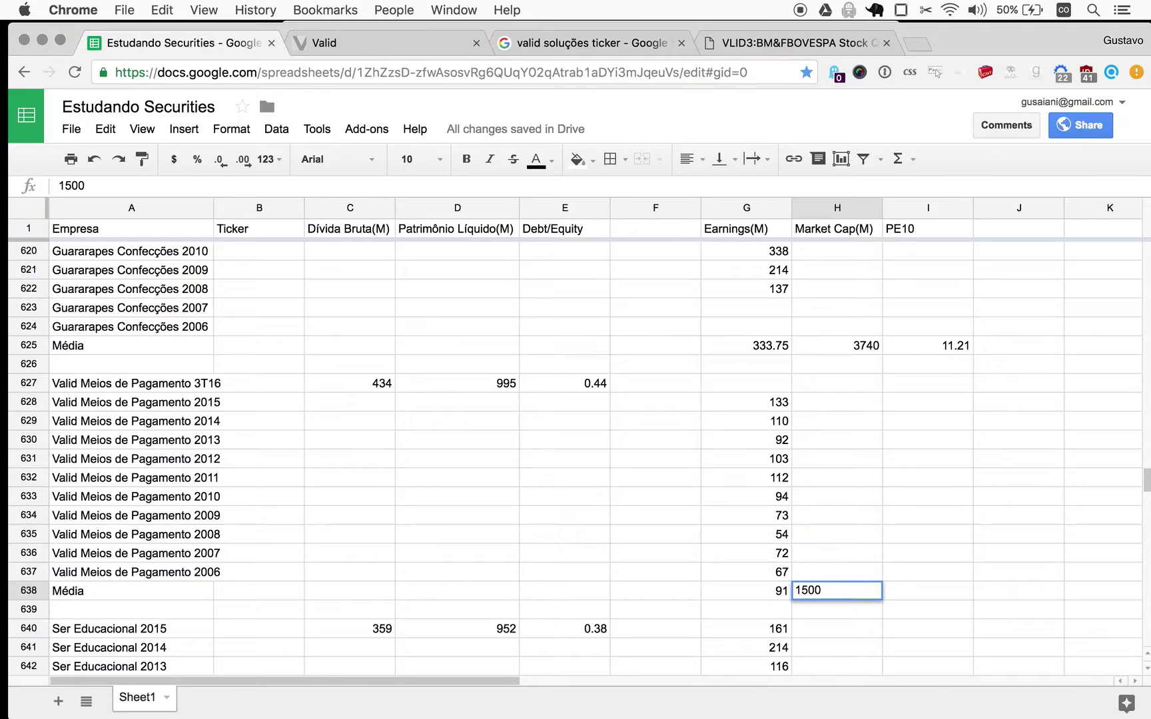
key(Return)
- Copy the PE10 formula from the Guararapes average row (I625) into I638 so it calculates =SUM(H638/G638) for Valid
key(Right)
key(Up)
key(Up)
key(Up)
key(Up)
key(Up)
key(Up)
key(Up)
key(Up)
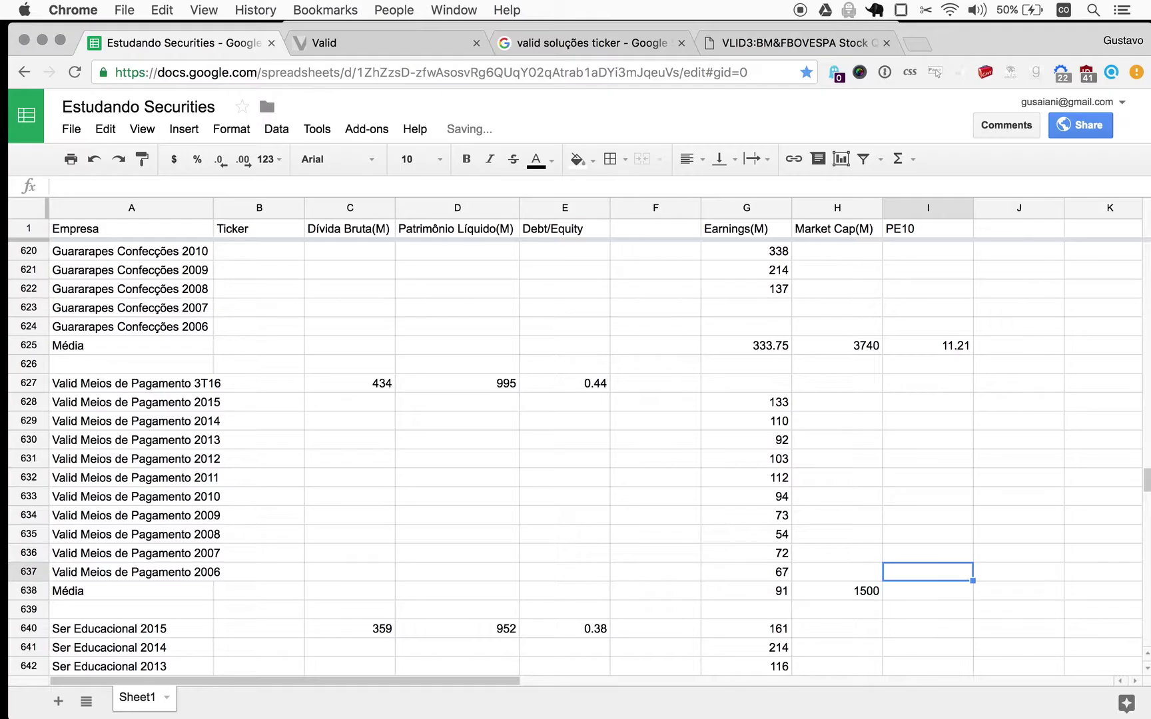
key(Up)
key(Up)
key(Up)
key(Up)
key(Up)
key(Up)
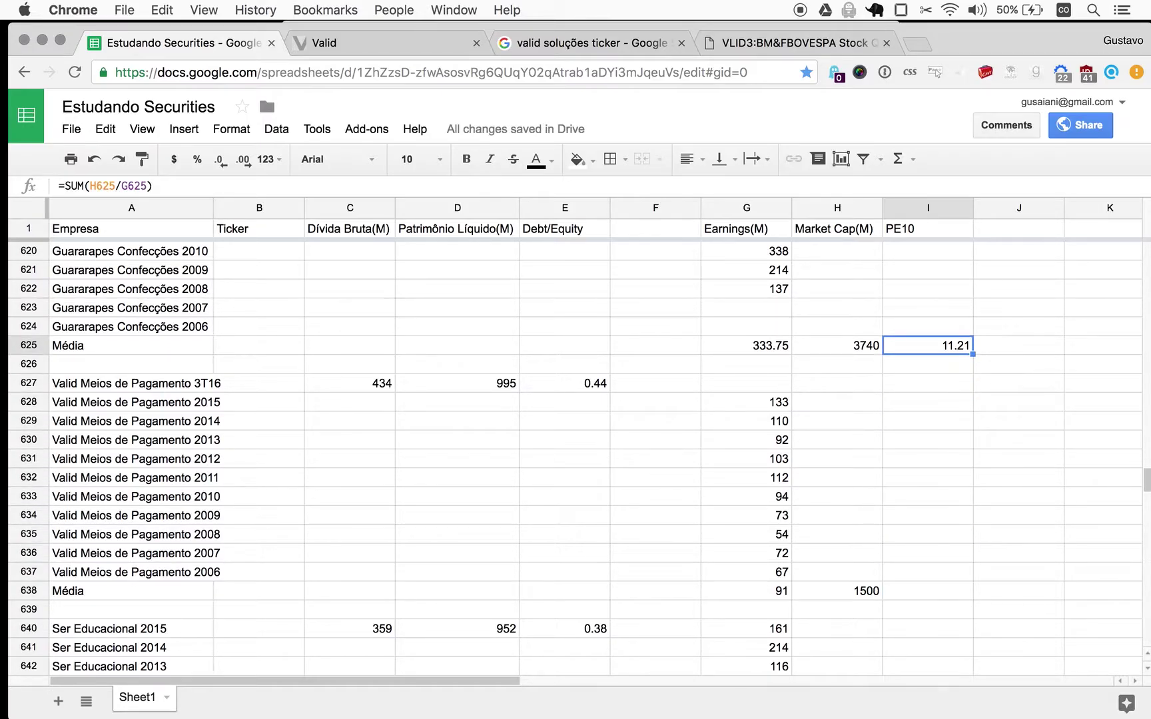
key(Down)
key(Down)
key(Down)
key(Down)
key(Down)
key(Down)
key(Down)
key(Down)
key(Down)
key(Down)
key(Down)
key(Down)
key(Down)
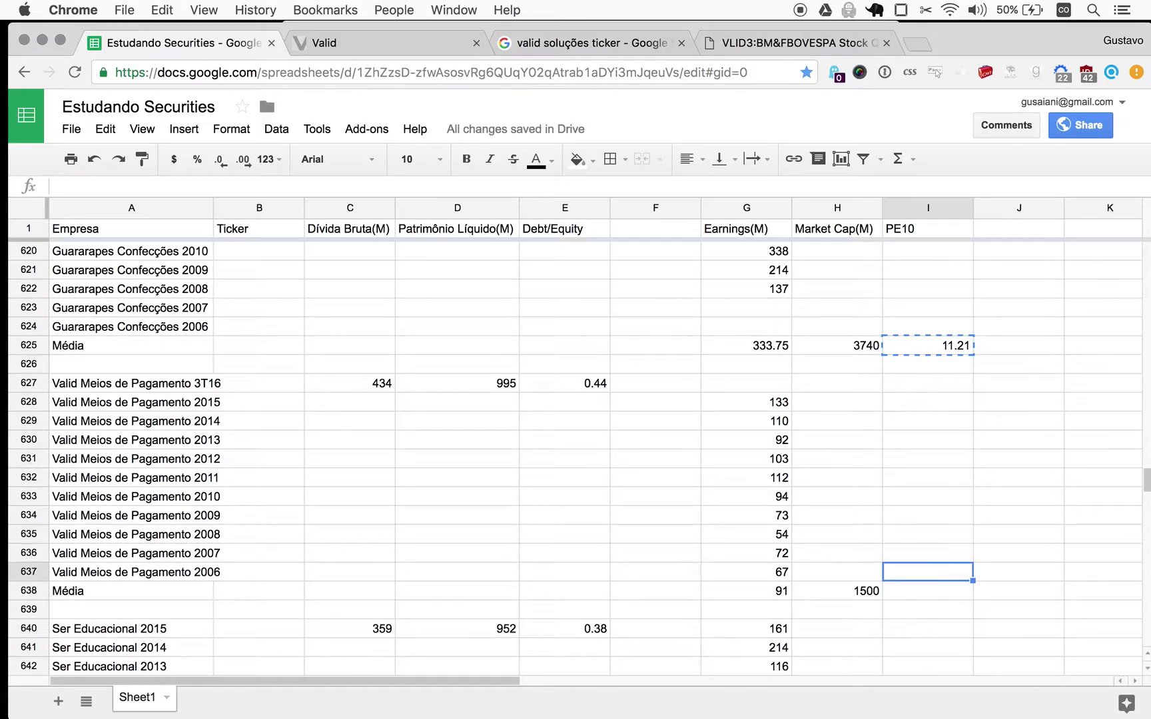
key(super+v)
key(Return)
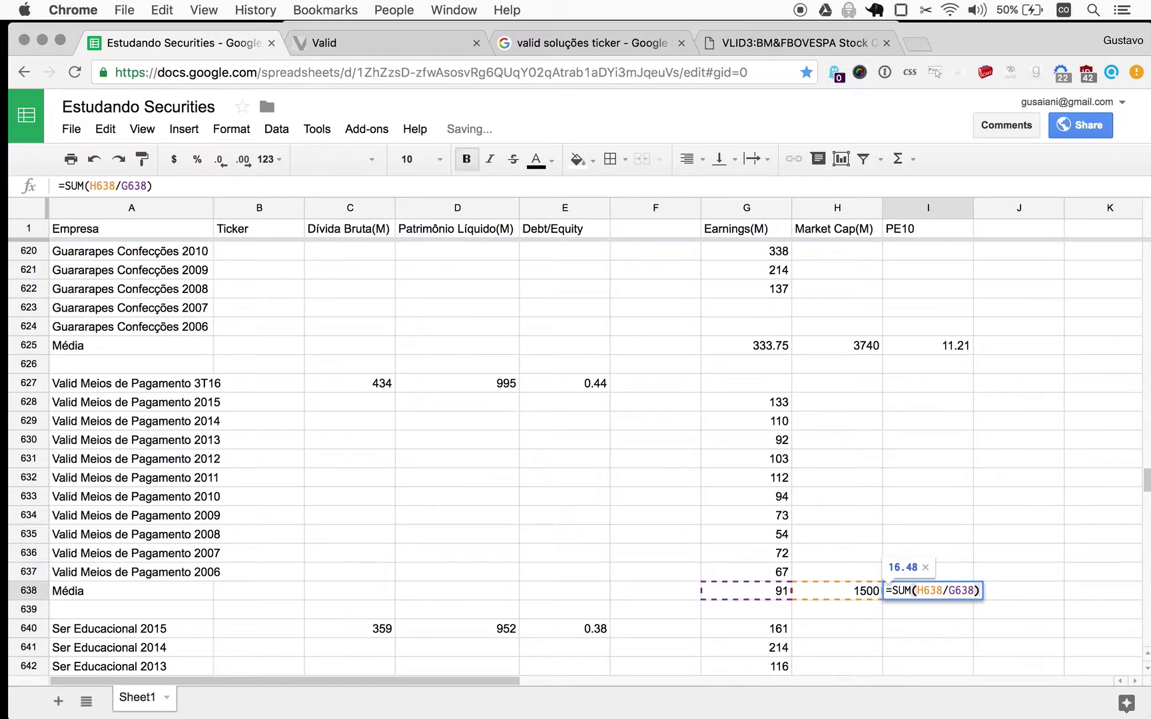
key(Escape)
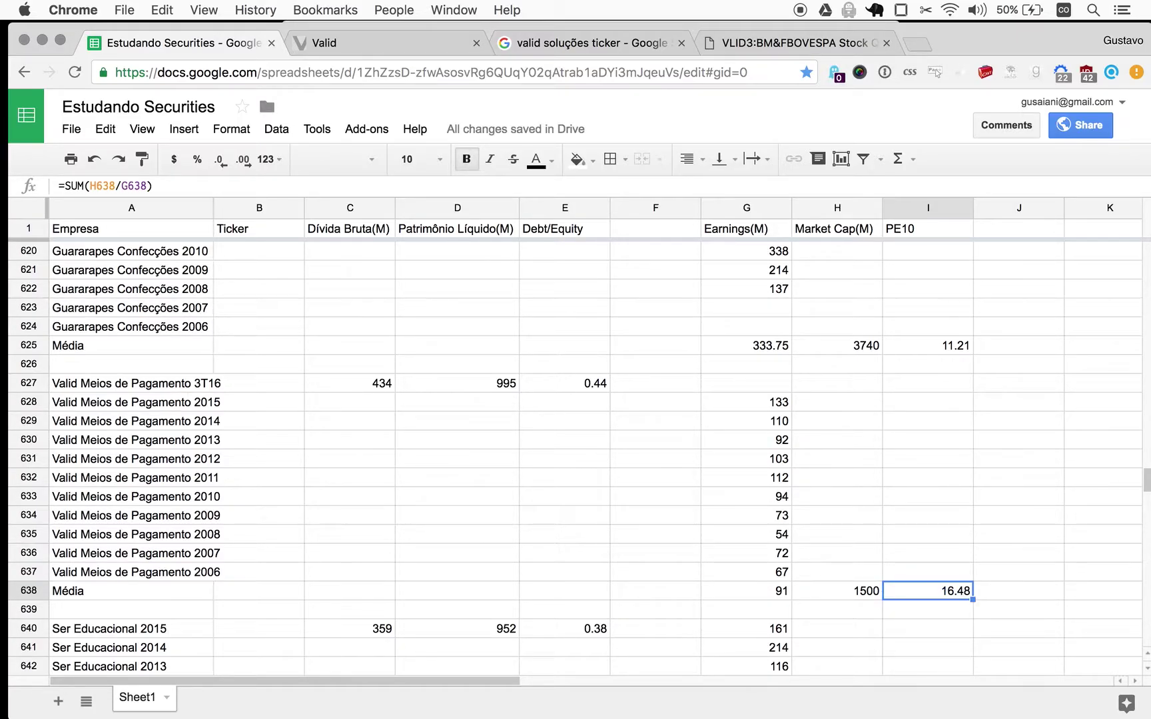